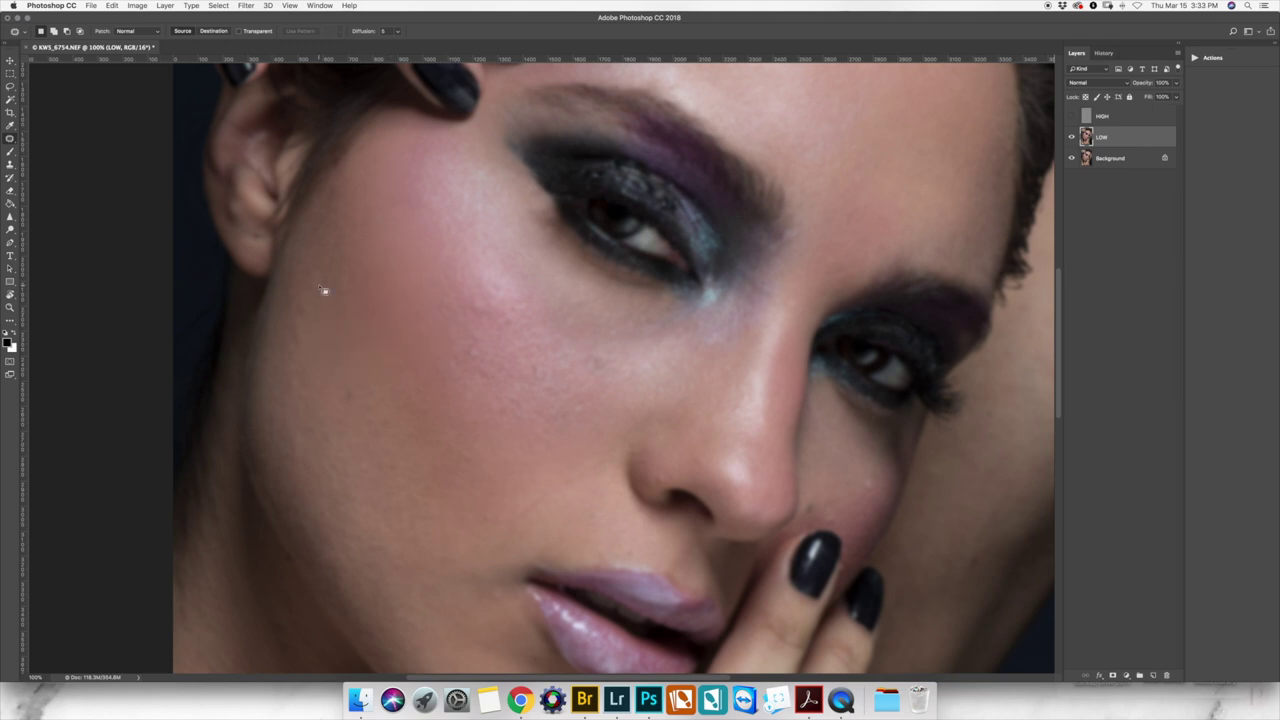
Step: Patch two blotchy spots on the upper and lower cheek of the LOW layer
left_click_drag(300, 352, 297, 350)
key("super+d")
left_click_drag(360, 497, 437, 514)
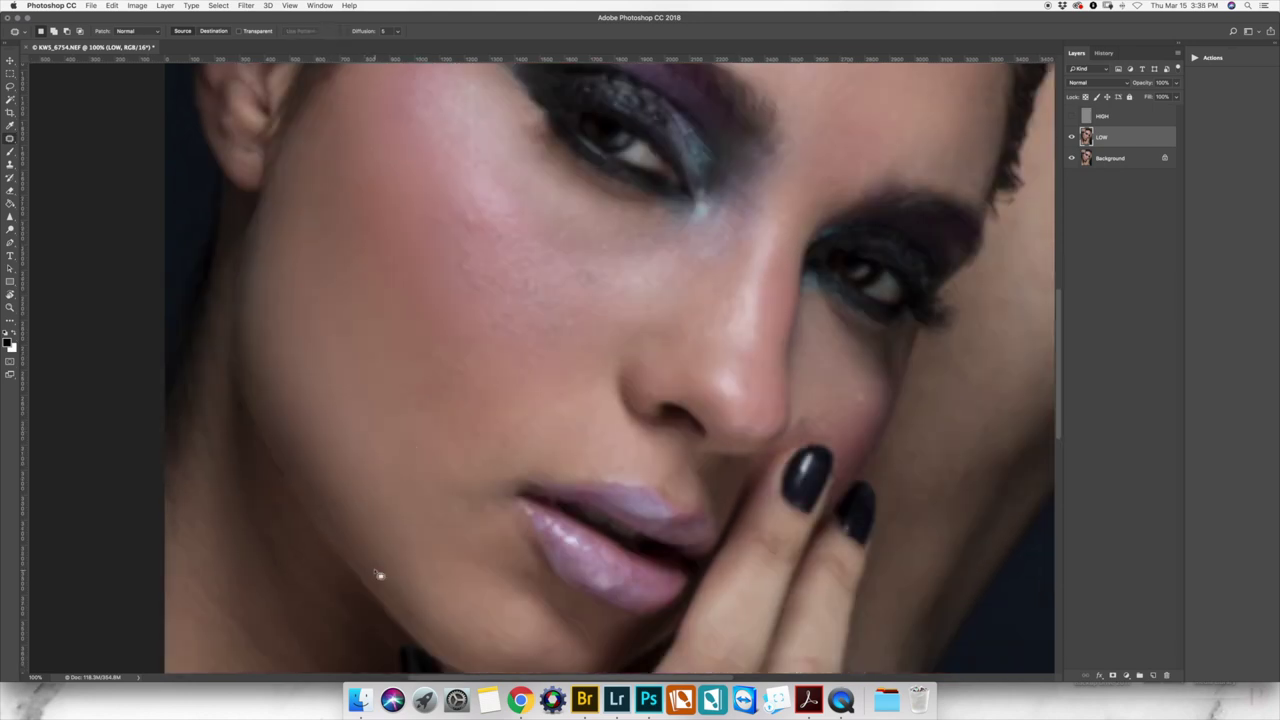
key("super+d")
Step: Patch the uneven spot under the eye and another cheek area
scroll(480, 590, "down", 3)
scroll(480, 590, "right", 2)
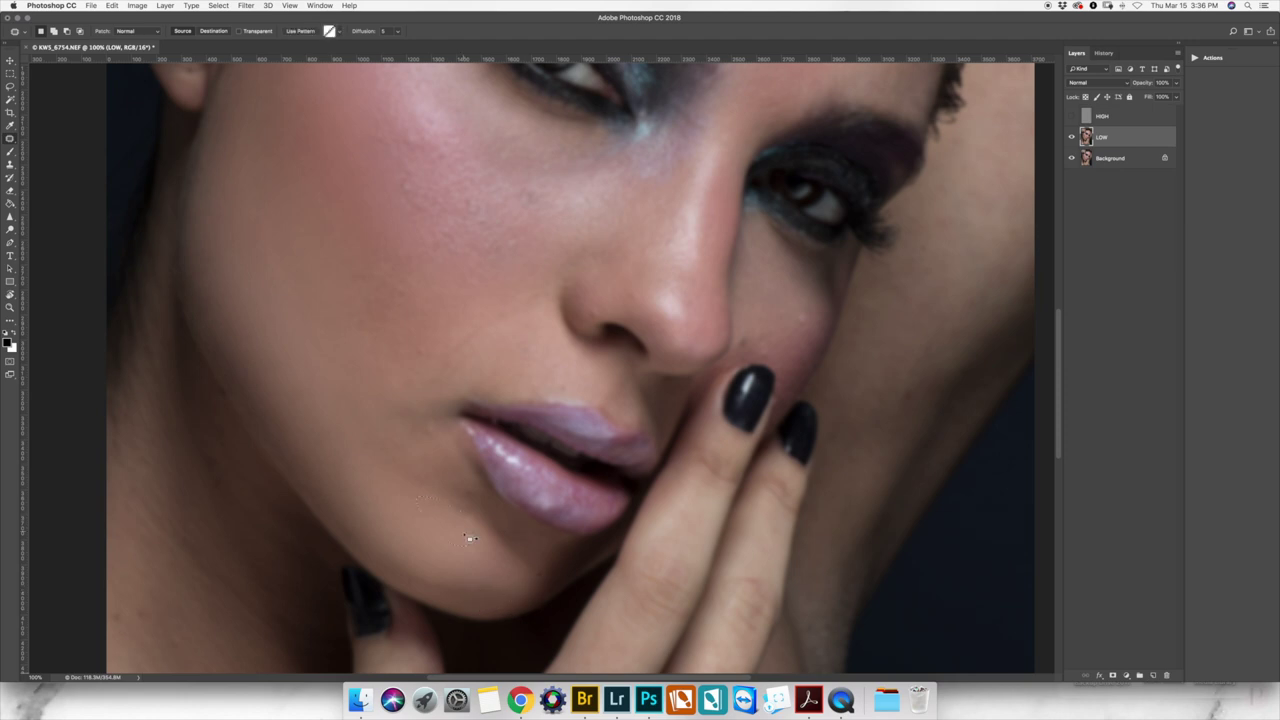
scroll(705, 280, "up", 3)
scroll(705, 280, "left", 2)
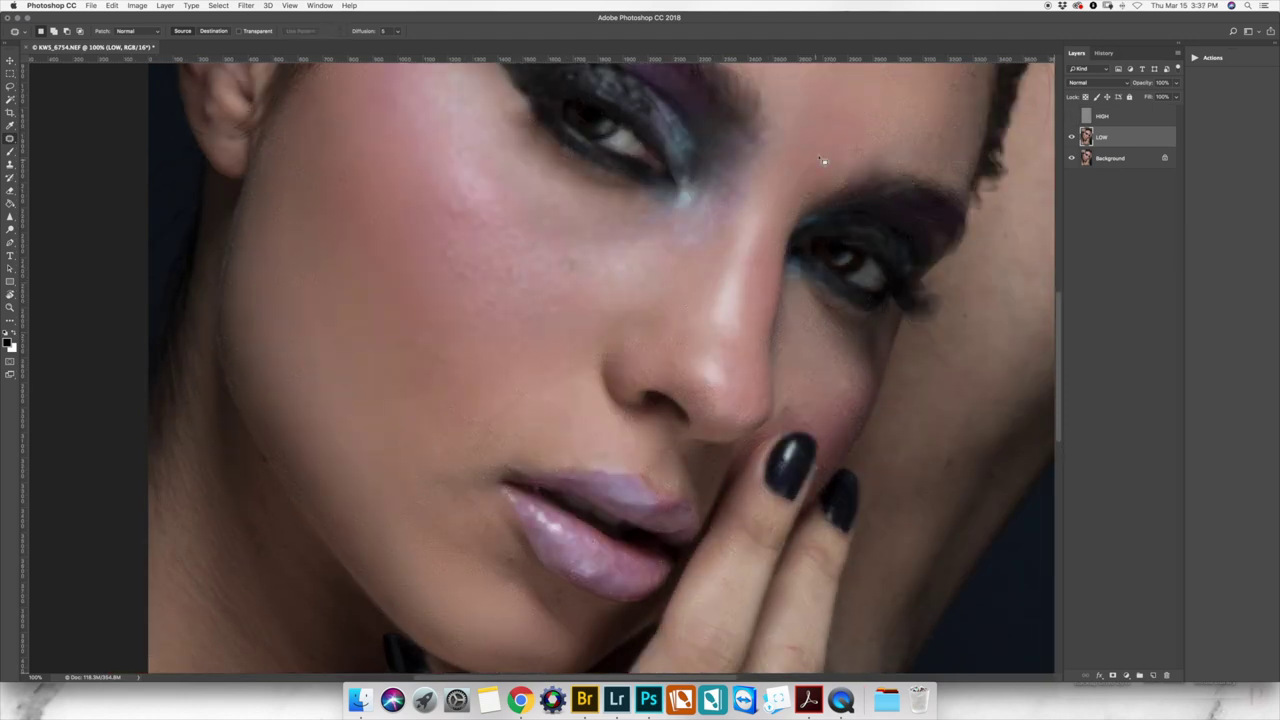
key("super+d")
mouse_move(566, 421)
left_mouse_down()
mouse_move(578, 428)
mouse_move(530, 445)
left_mouse_up()
key("super+d")
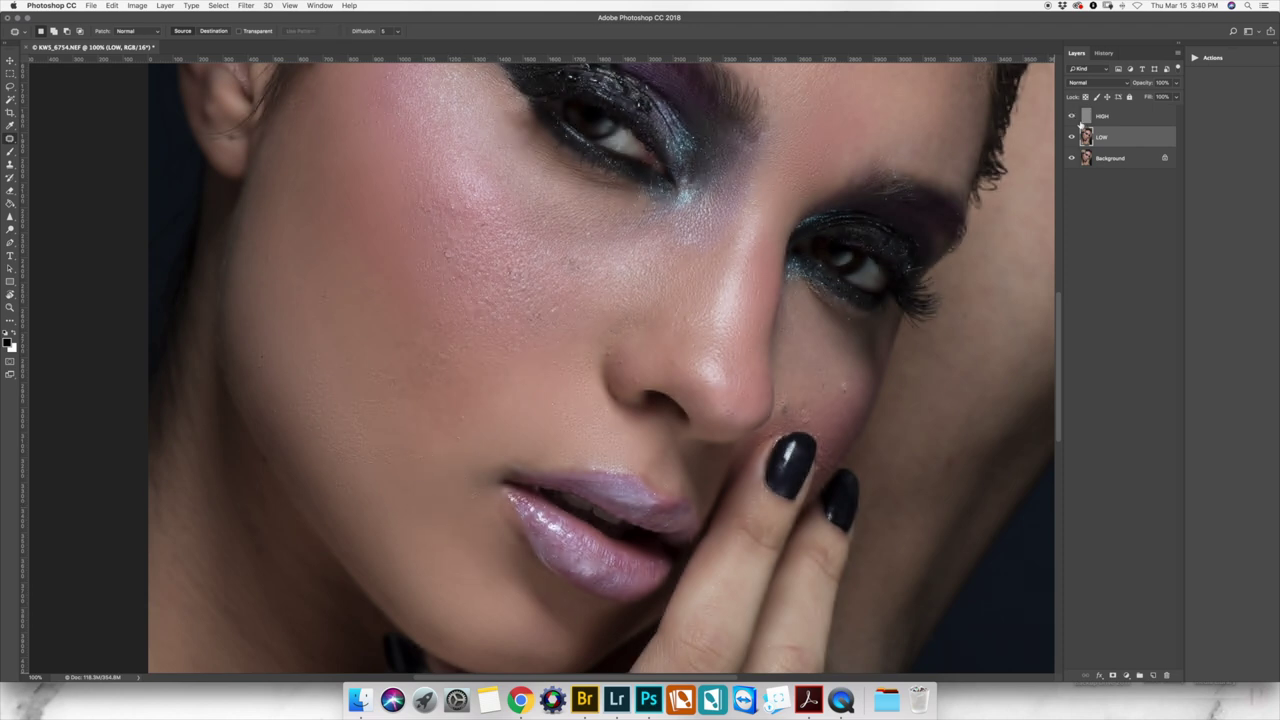
Step: Patch the remaining cheek areas and a small uneven spot near the eye with cleaner skin
left_click_drag(480, 326, 474, 206)
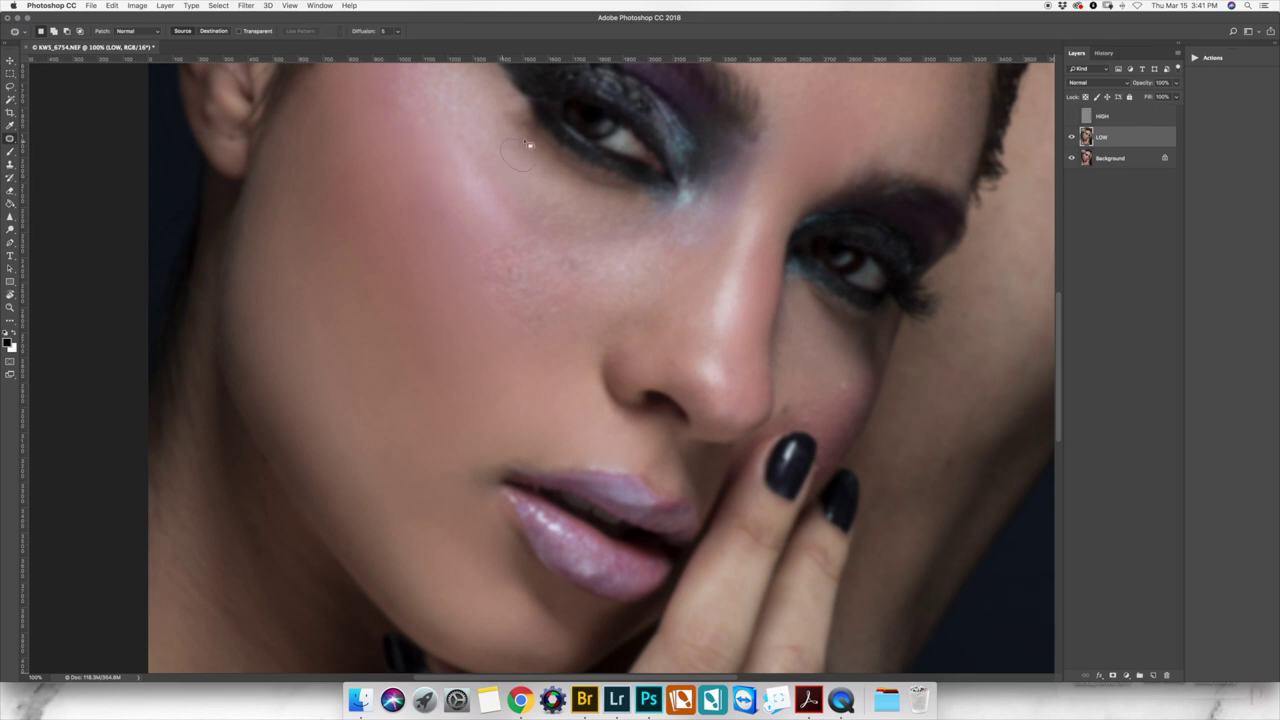
mouse_move(516, 286)
left_mouse_down()
mouse_move(519, 314)
mouse_move(575, 340)
left_mouse_up()
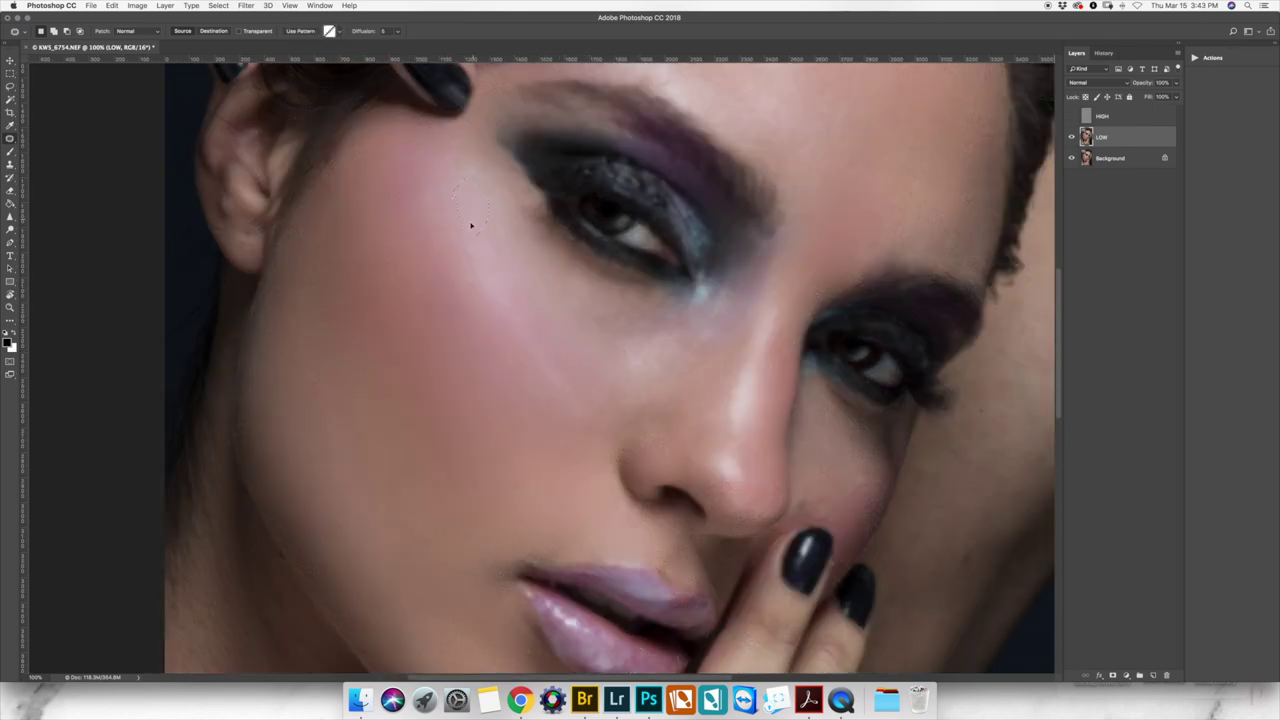
left_click_drag(512, 206, 522, 219)
key("ctrl+d")
key("ctrl+0")
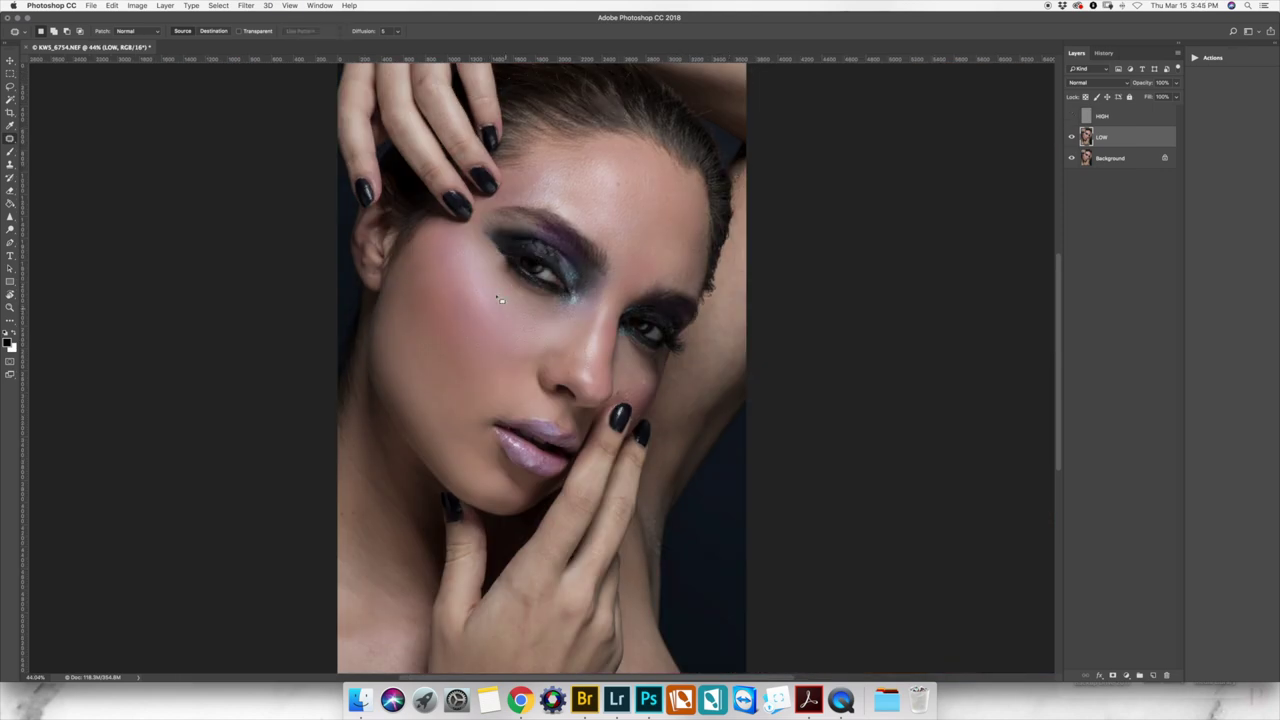
Step: Patch the uneven forehead skin with nearby smoother skin on the LOW layer
key("ctrl+1")
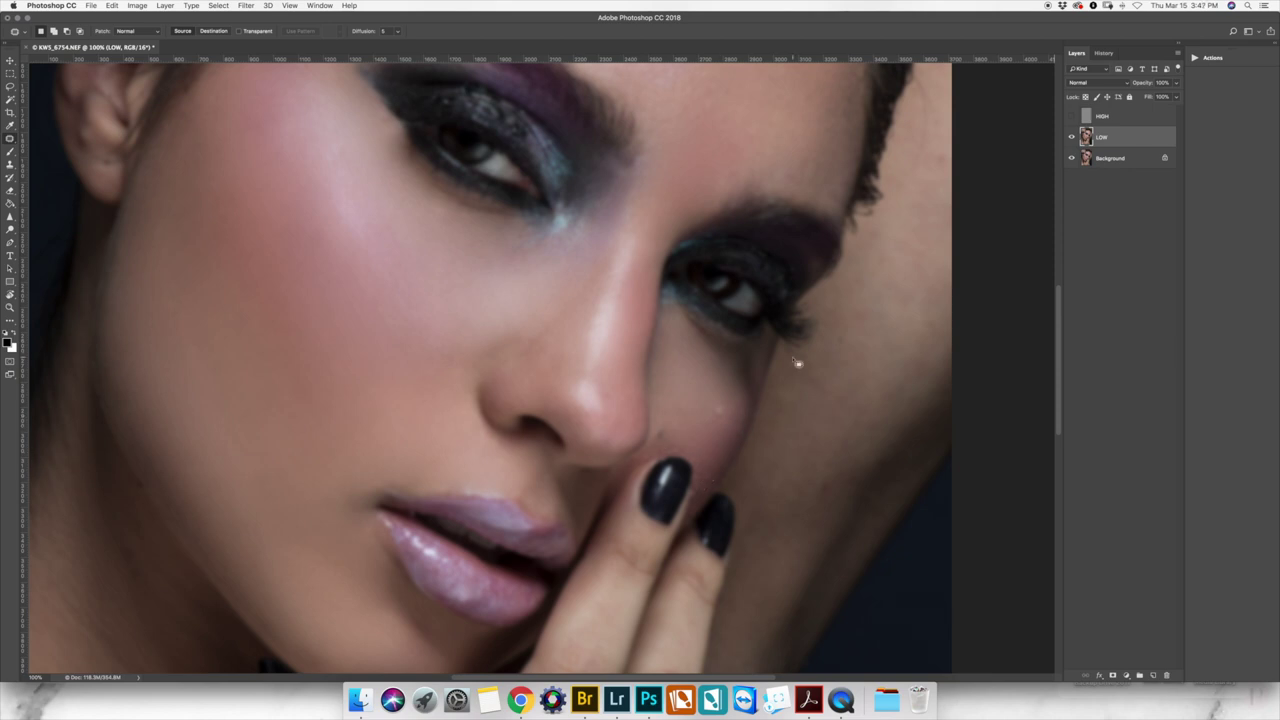
scroll(801, 365, "up", 5)
key("ctrl+d")
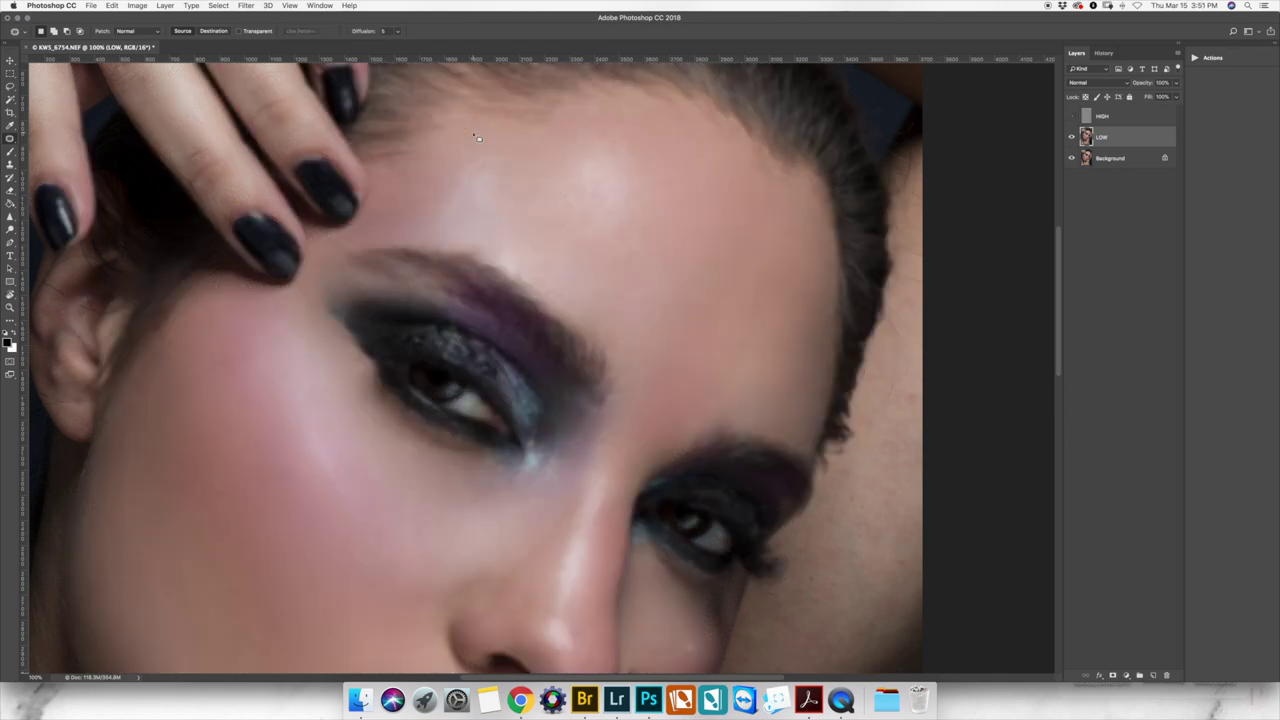
left_click_drag(651, 194, 640, 244)
key("super+0")
key("super+d")
Step: Patch several uneven areas on the chin and neck into smoother skin
scroll(557, 371, "up", 2)
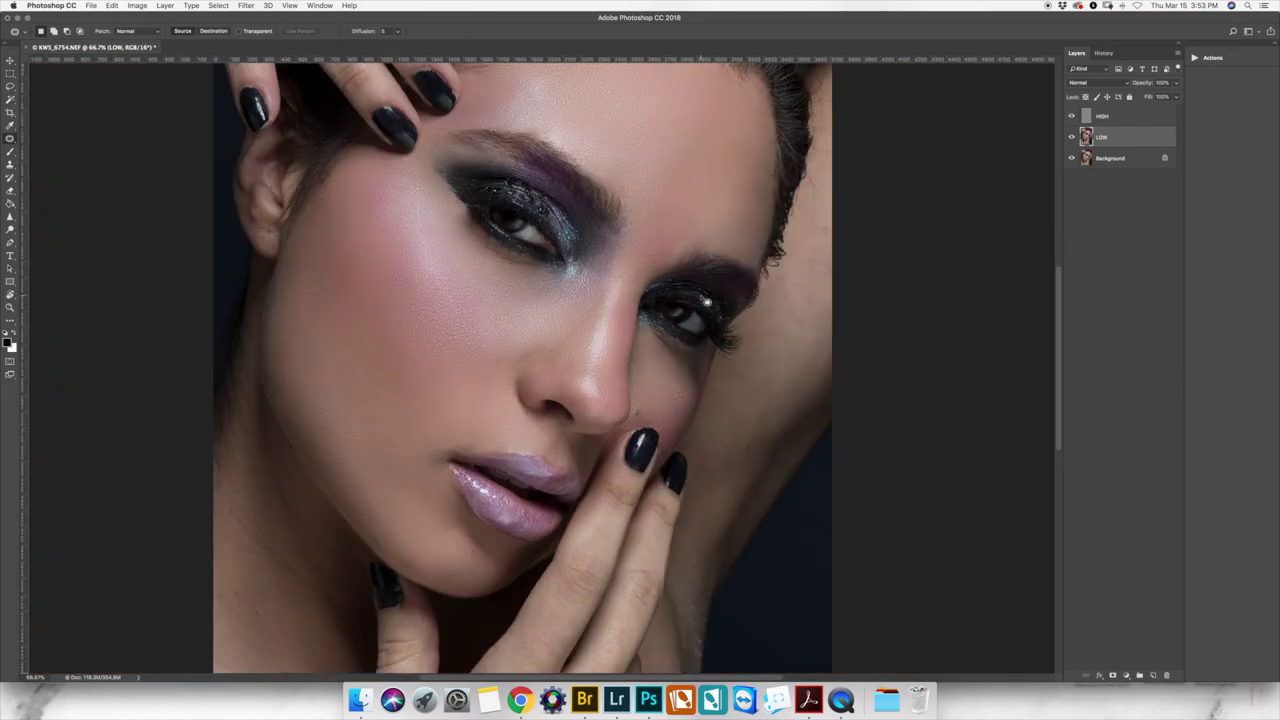
scroll(497, 497, "up", 2)
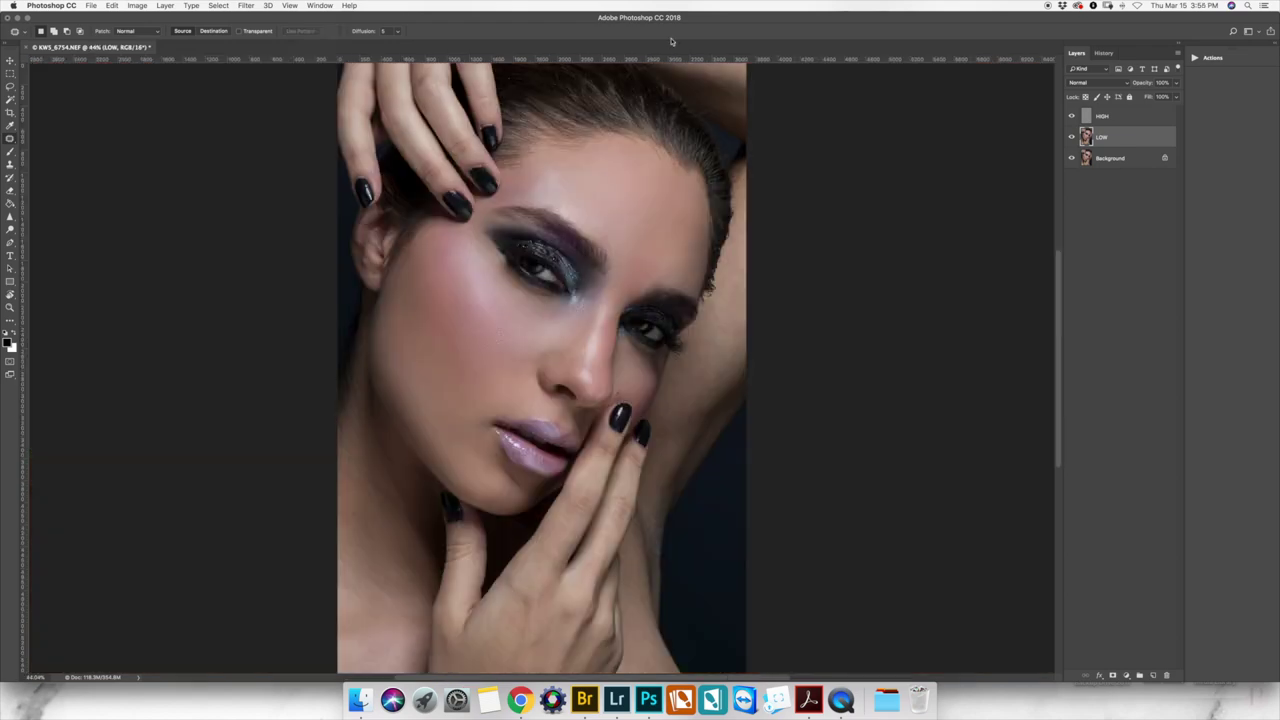
key("super+0")
left_click_drag(360, 455, 366, 502)
left_click(366, 502)
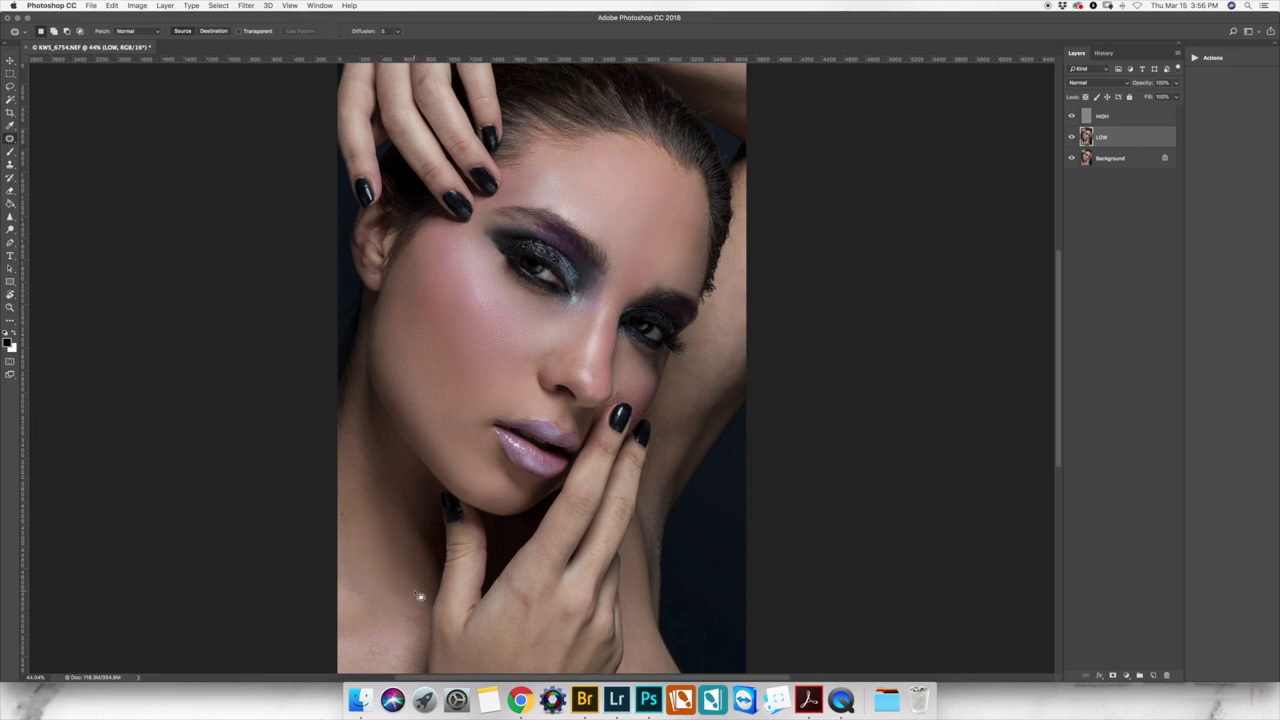
left_click_drag(373, 645, 366, 625)
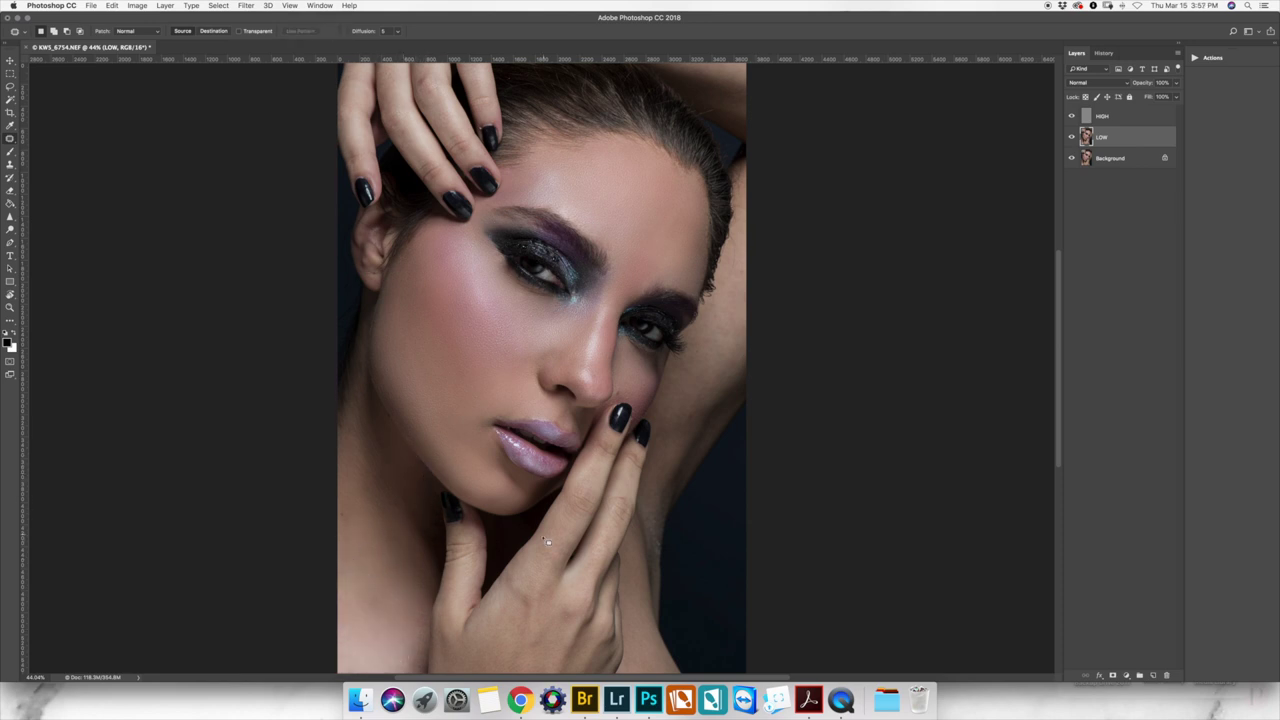
left_click_drag(652, 656, 644, 548)
mouse_move(685, 375)
left_mouse_down()
mouse_move(714, 337)
mouse_move(677, 440)
left_mouse_up()
mouse_move(392, 510)
left_mouse_down()
mouse_move(416, 555)
mouse_move(383, 482)
left_mouse_up()
Step: Apply and deselect the final lower-neck patch
key("ctrl+d")
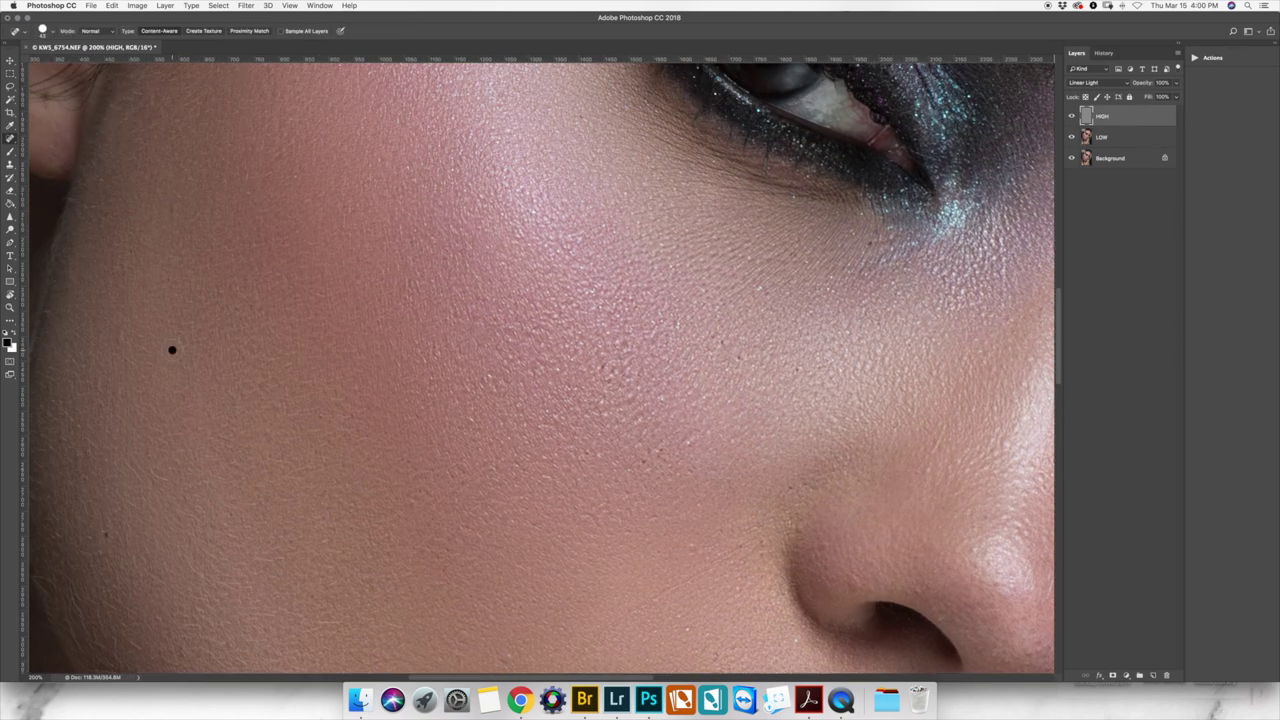
scroll(540, 365, "down", 5)
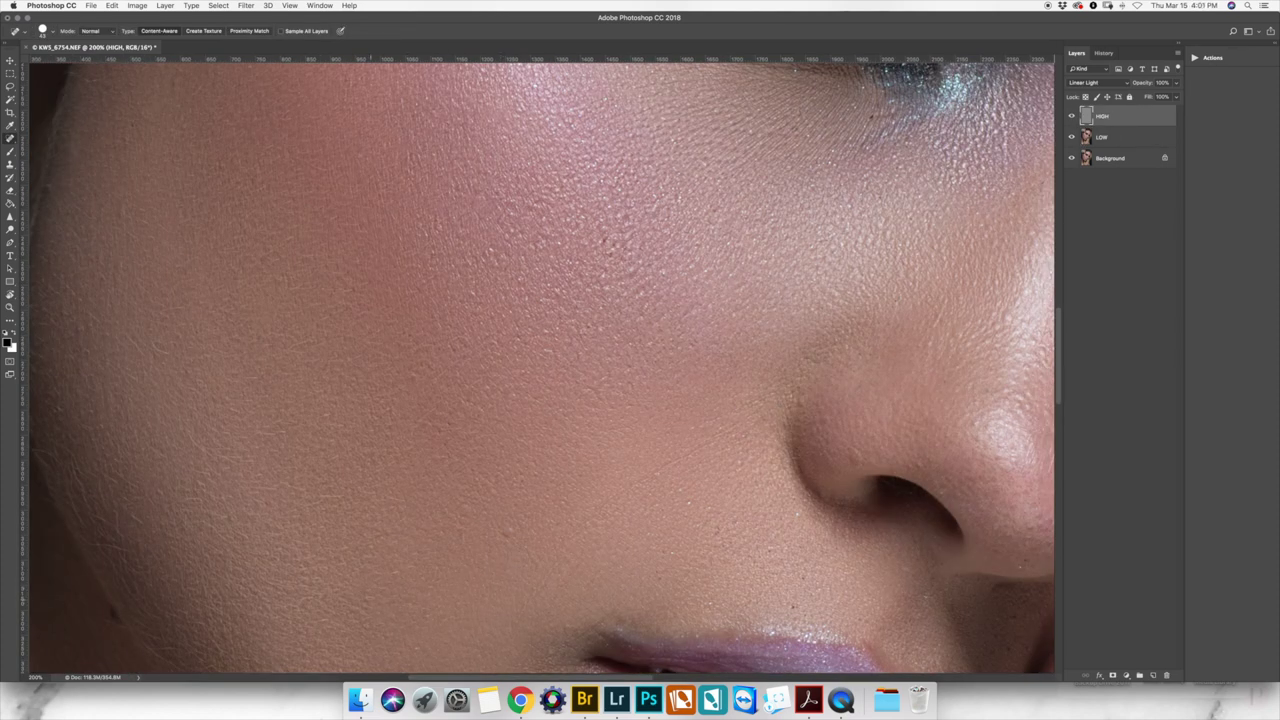
scroll(540, 365, "right", 2)
scroll(879, 427, "down", 5)
scroll(879, 427, "right", 1)
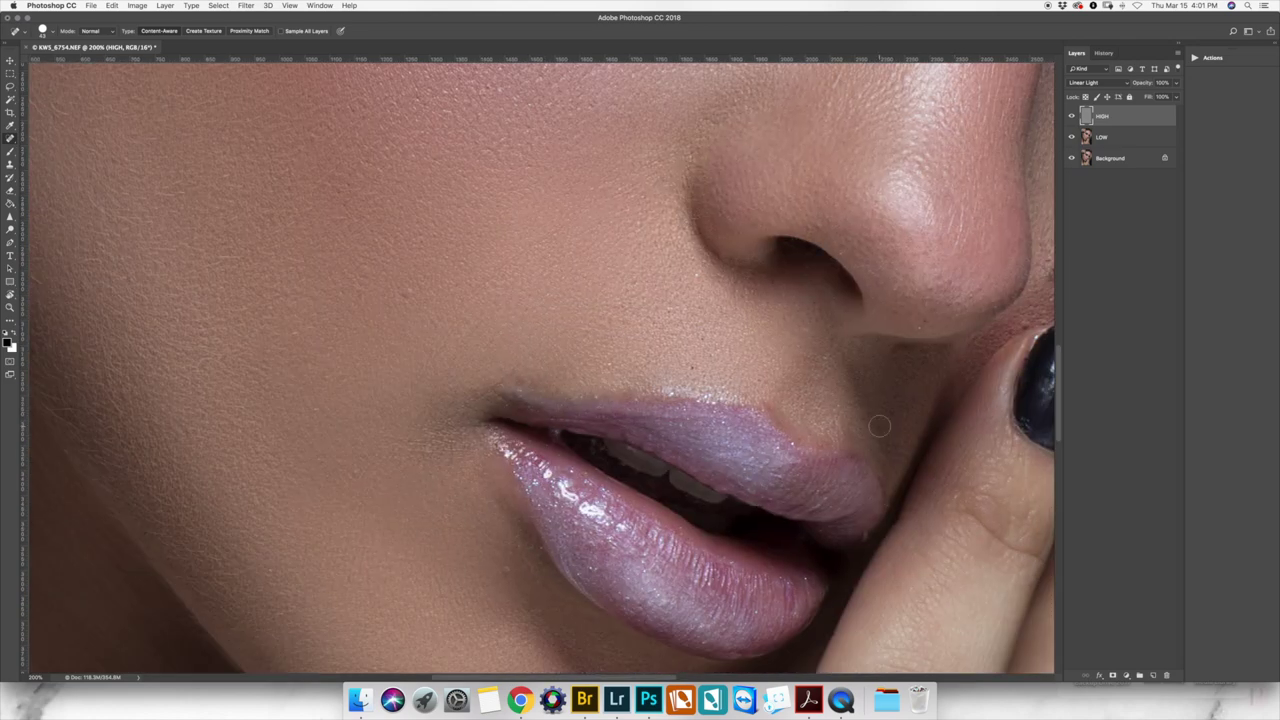
scroll(515, 259, "down", 1)
scroll(515, 259, "right", 2)
Step: Briefly try Clone Stamp on LOW, then spot-heal blemishes on the HIGH texture layer
key("s")
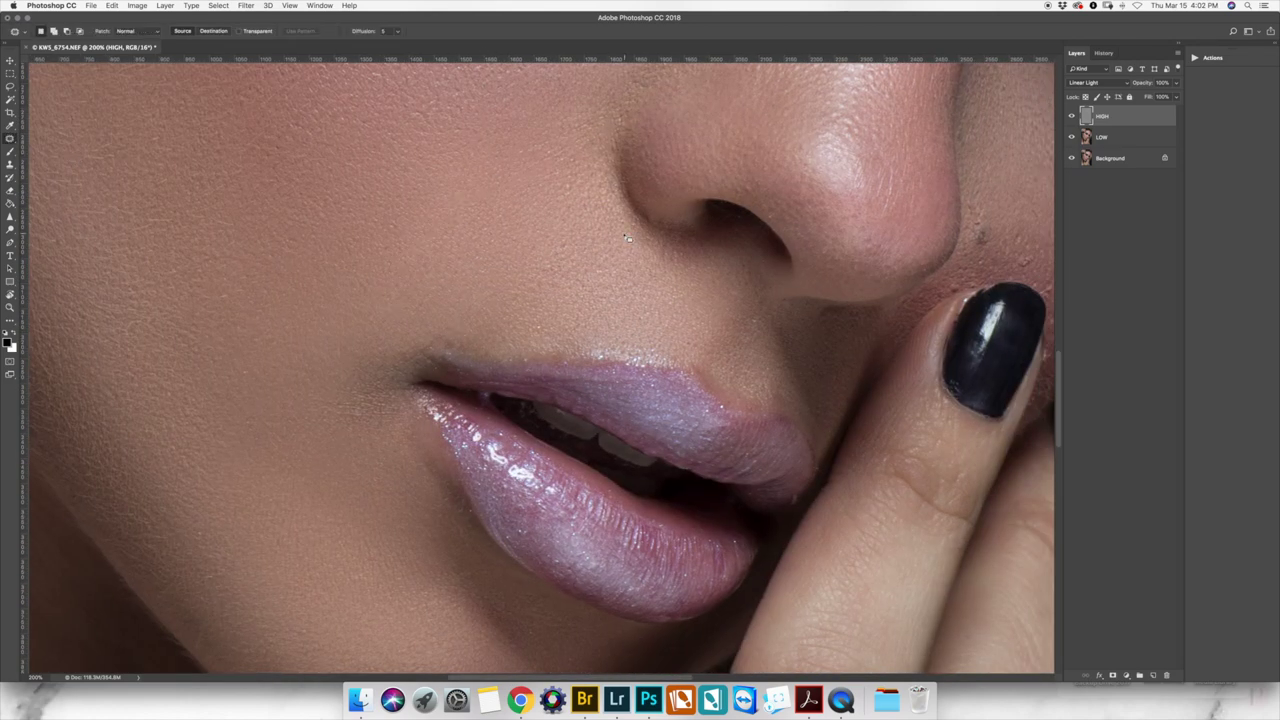
right_click(345, 255)
left_click(1100, 137)
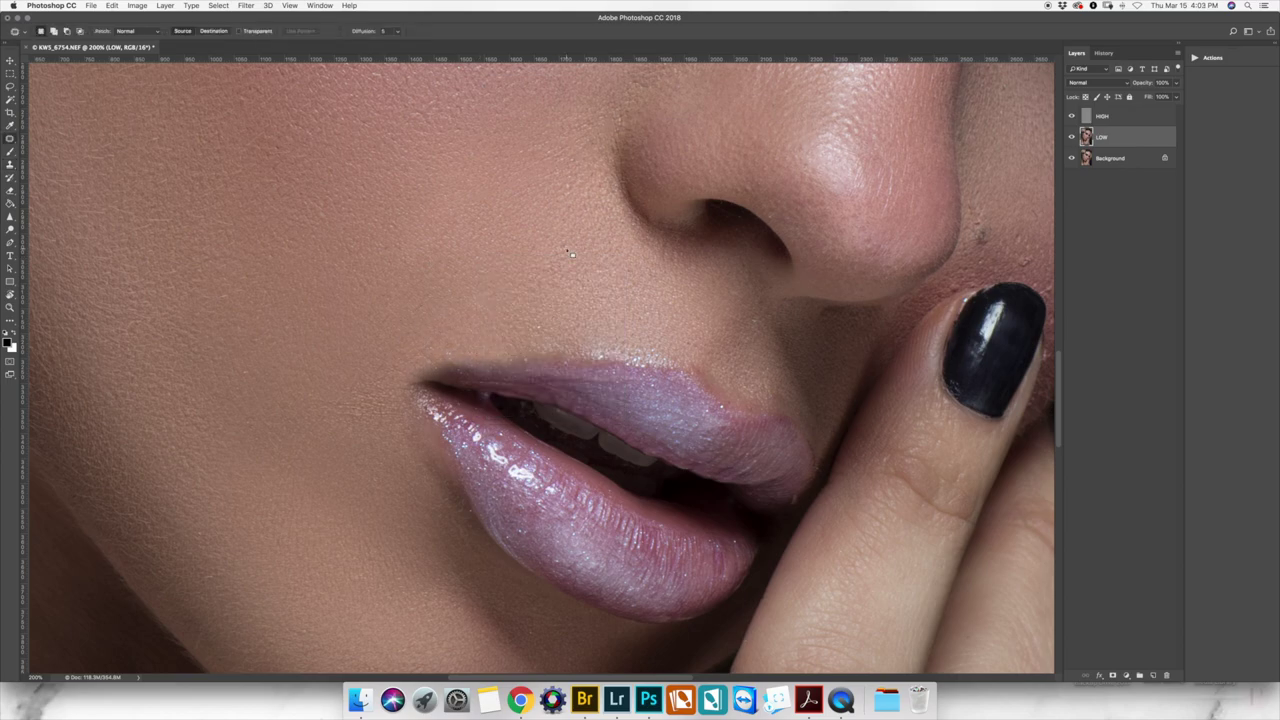
key("j")
key("alt+bracketright")
scroll(728, 349, "up", 3)
scroll(728, 349, "right", 5)
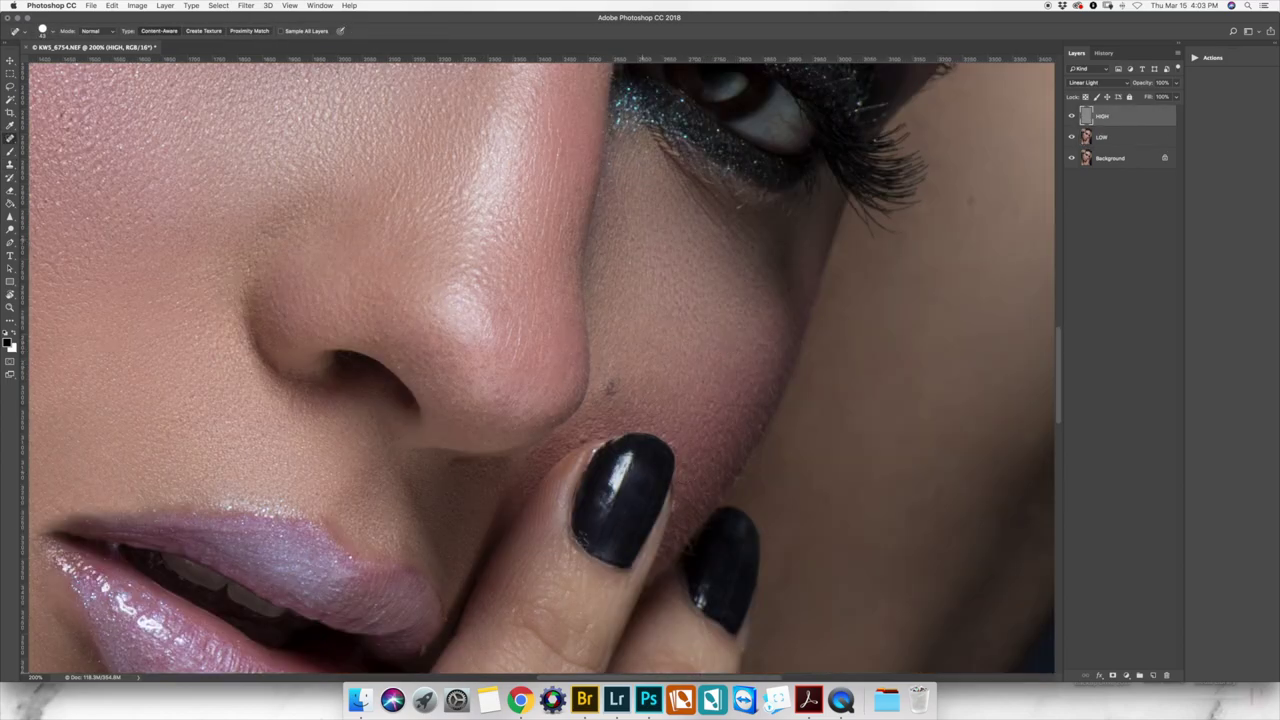
scroll(970, 198, "up", 10)
scroll(656, 243, "up", 3)
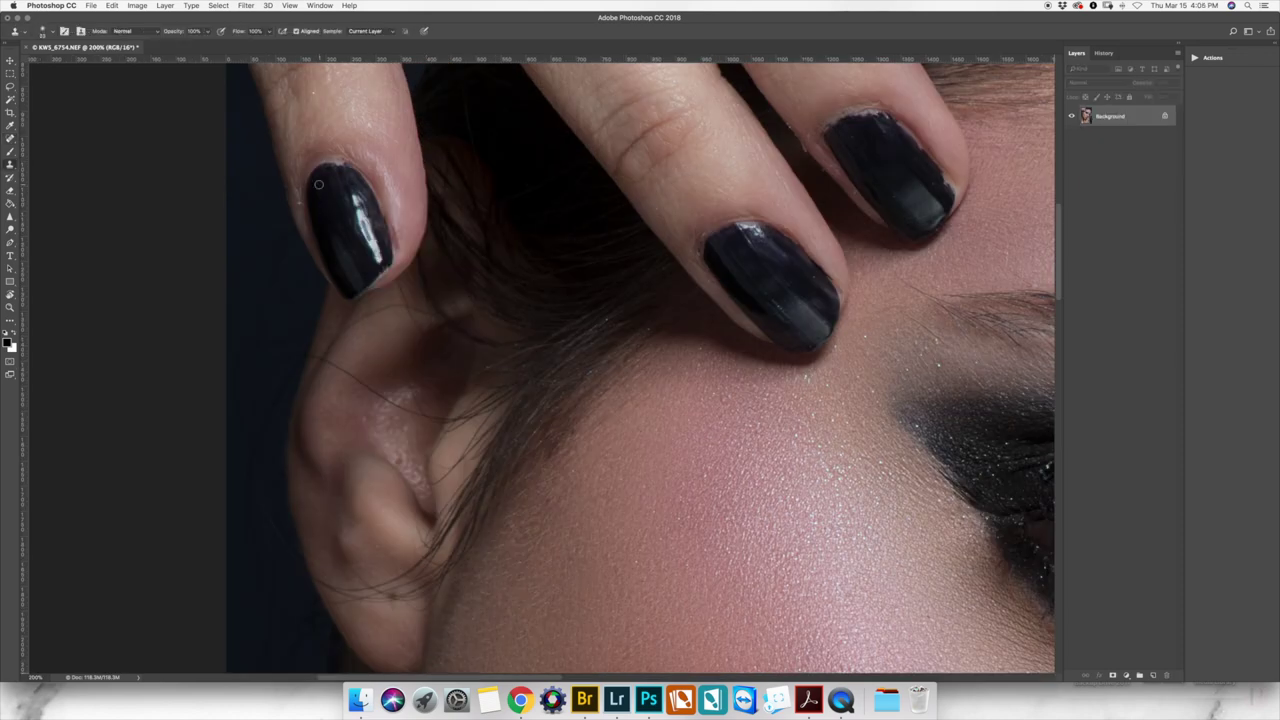
Step: Clone-stamp the nail's light cuticle edge and bright streak darker
left_click_drag(318, 184, 345, 162)
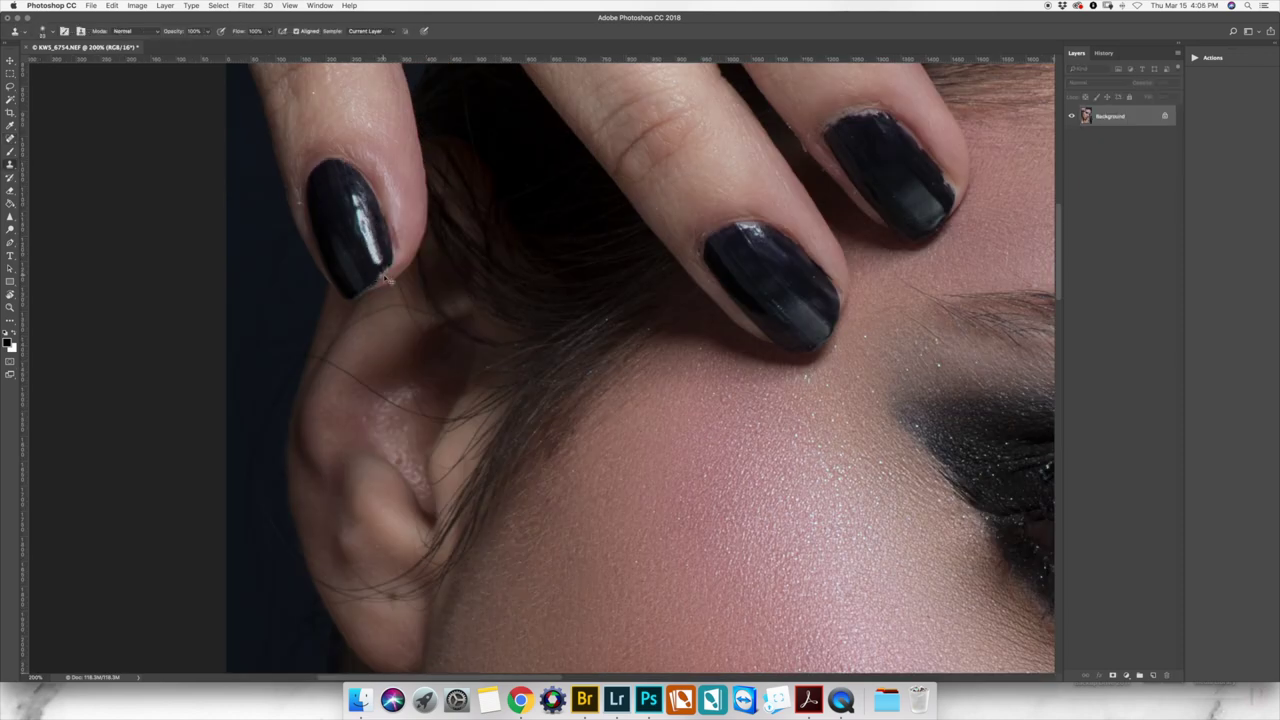
scroll(375, 275, "up", 3)
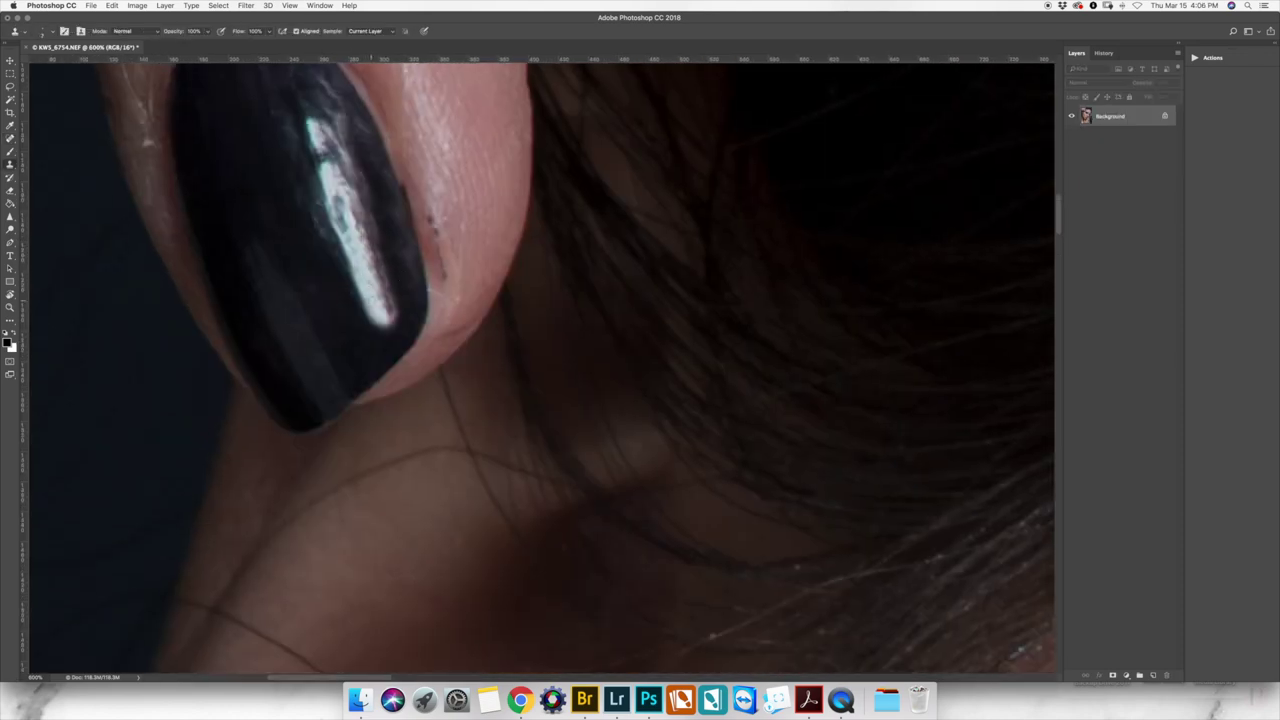
scroll(375, 275, "up", 2)
mouse_move(372, 308)
left_mouse_down()
mouse_move(338, 200)
mouse_move(385, 196)
mouse_move(407, 276)
left_mouse_up()
Step: Clone the nail's chipped upper-right edge and light edge flecks dark
key("j")
scroll(500, 300, "down", 1)
key("super+0")
scroll(475, 207, "up", 8)
scroll(303, 95, "down", 1)
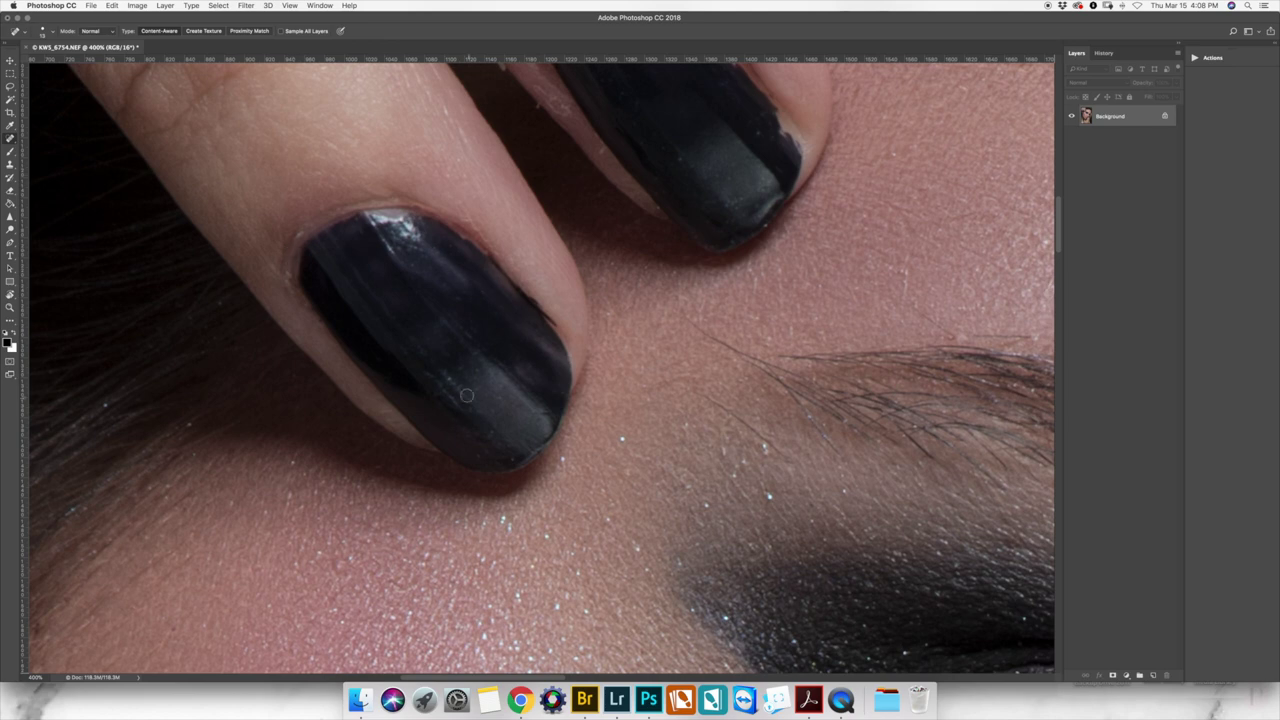
scroll(442, 241, "up", 5)
key("s")
mouse_move(524, 235)
left_mouse_down()
mouse_move(570, 255)
mouse_move(663, 378)
left_mouse_up()
left_click_drag(340, 245, 368, 290)
Step: Clone the fingernail's top edge clean and dark
key("j")
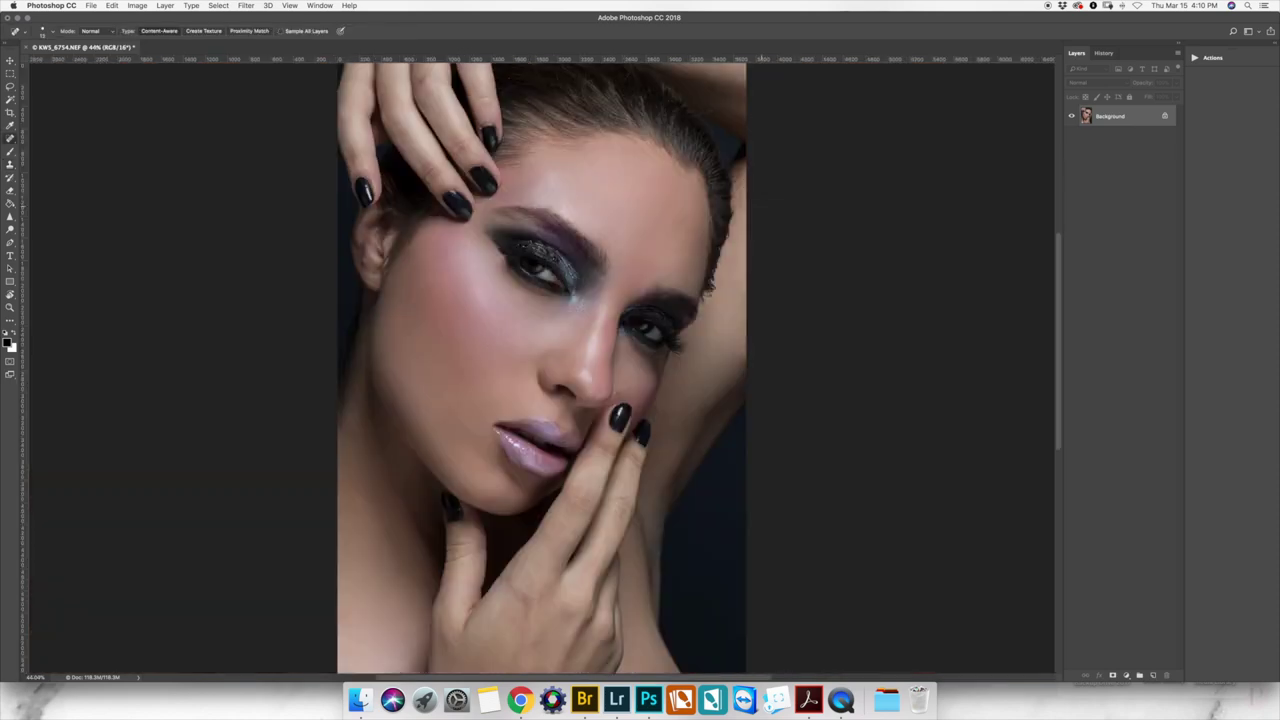
left_click_drag(619, 286, 540, 280)
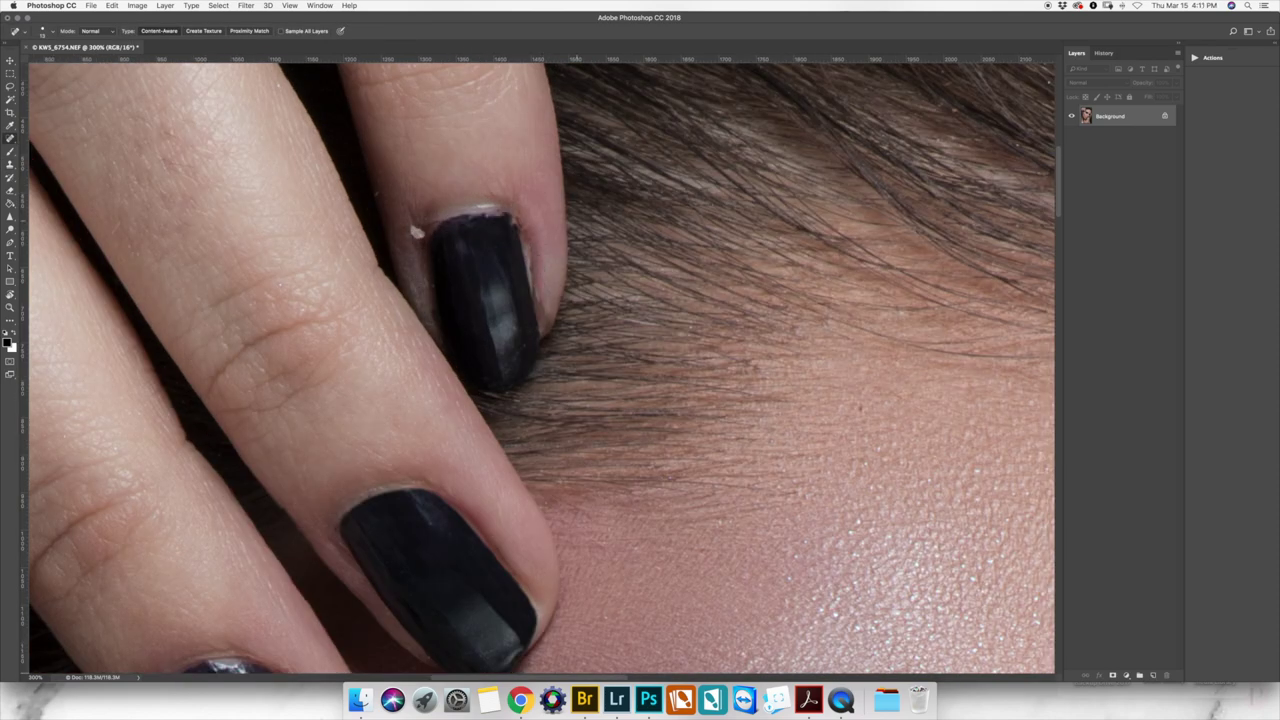
key("shift+j")
key("shift+j")
key("s")
left_click_drag(440, 215, 528, 290)
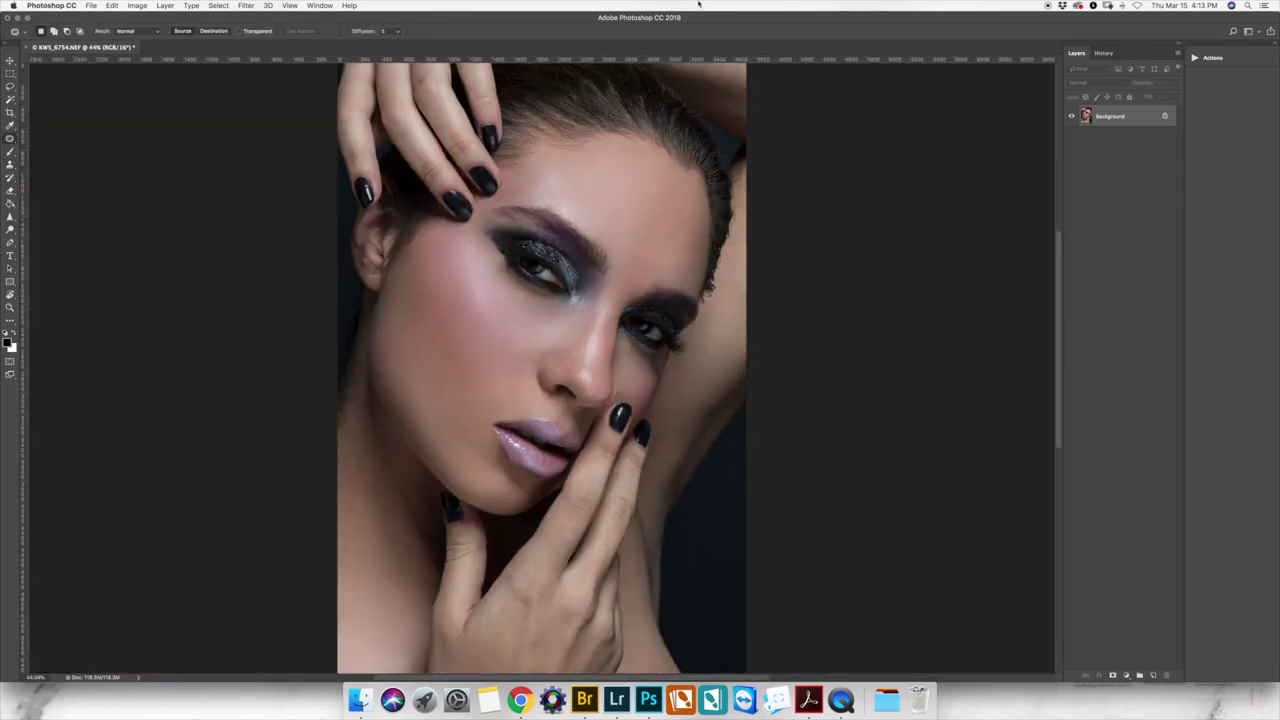
left_click_drag(497, 305, 580, 373)
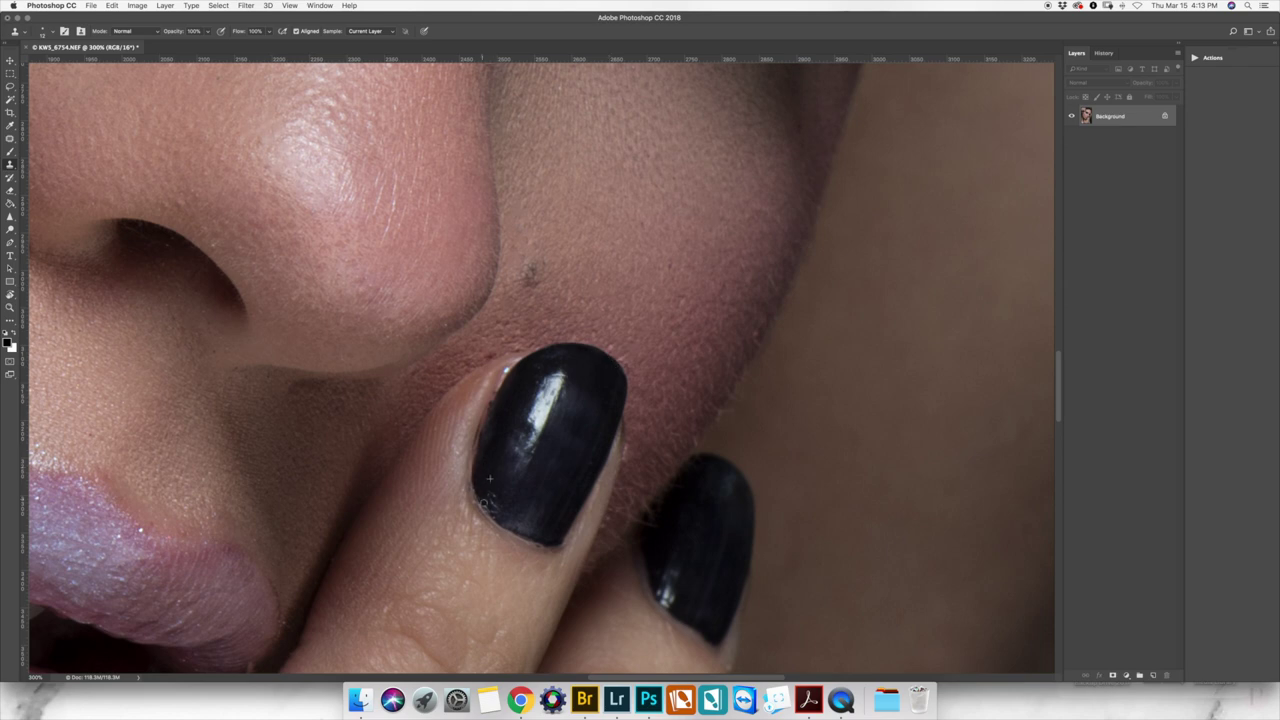
Step: Smooth and darken the streaky left side of the black fingernail
mouse_move(480, 471)
left_mouse_down()
mouse_move(490, 400)
mouse_move(469, 342)
left_mouse_up()
right_click(510, 385)
key("Escape")
key("ctrl+minus")
key("ctrl+minus")
key("ctrl+minus")
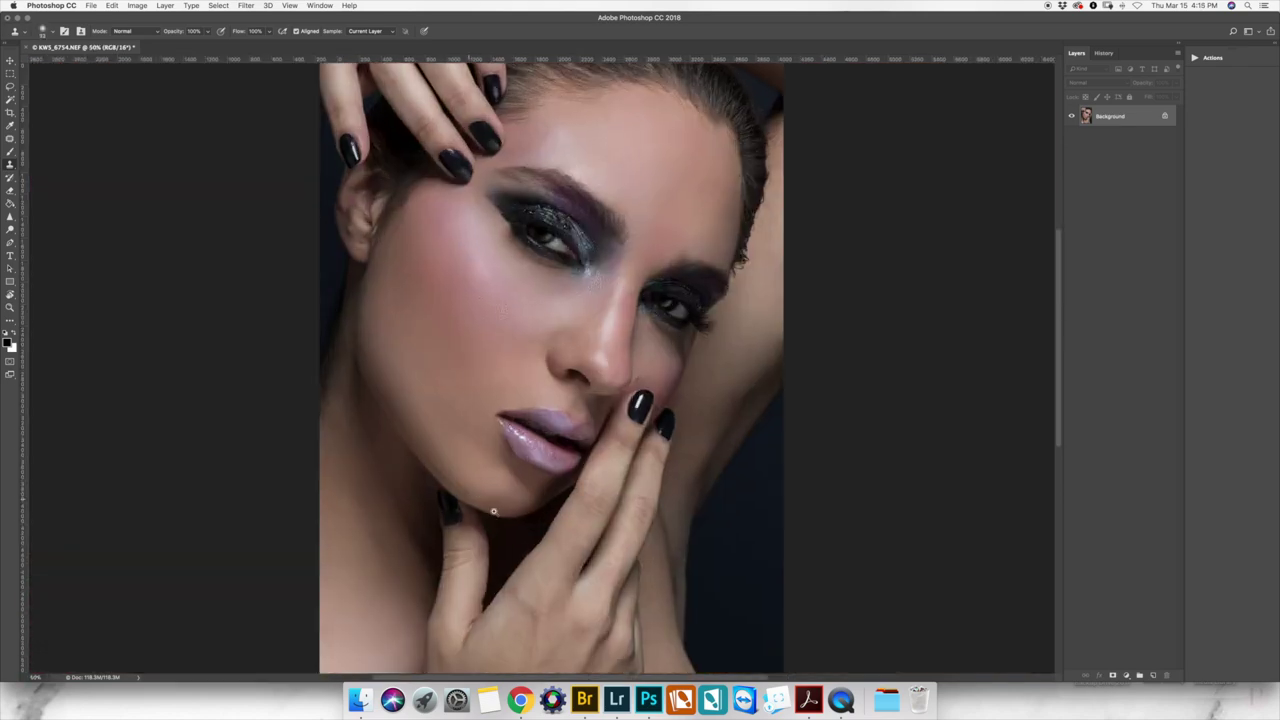
key("ctrl+plus")
key("ctrl+plus")
key("ctrl+plus")
left_click_drag(466, 420, 448, 493)
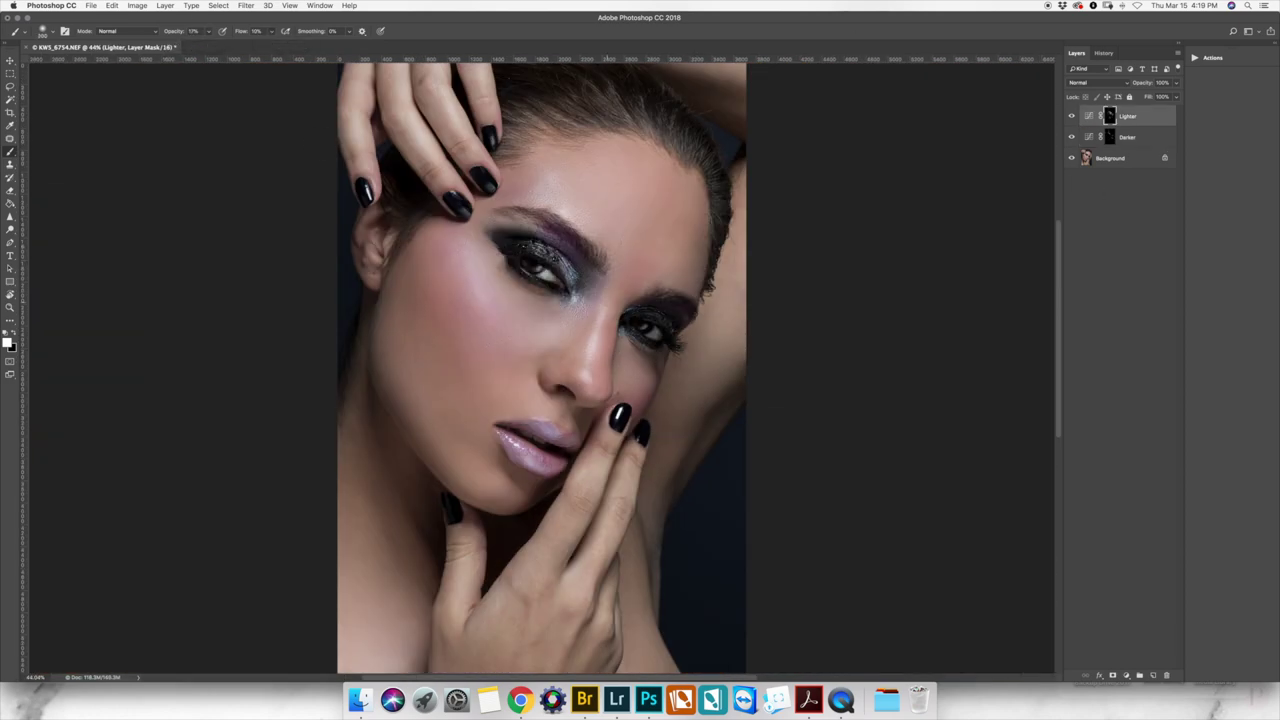
Step: Select the Darker layer and run the Magical Clarity action with F2
key("alt+bracketleft")
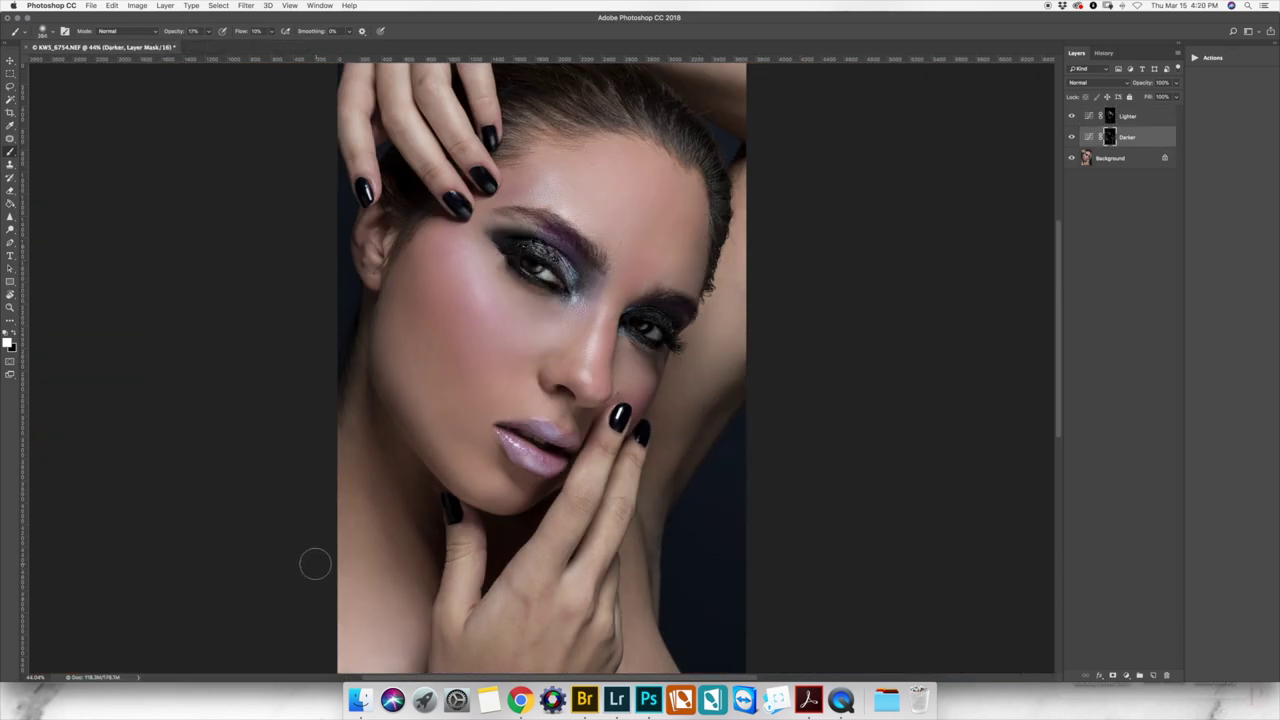
key("F2")
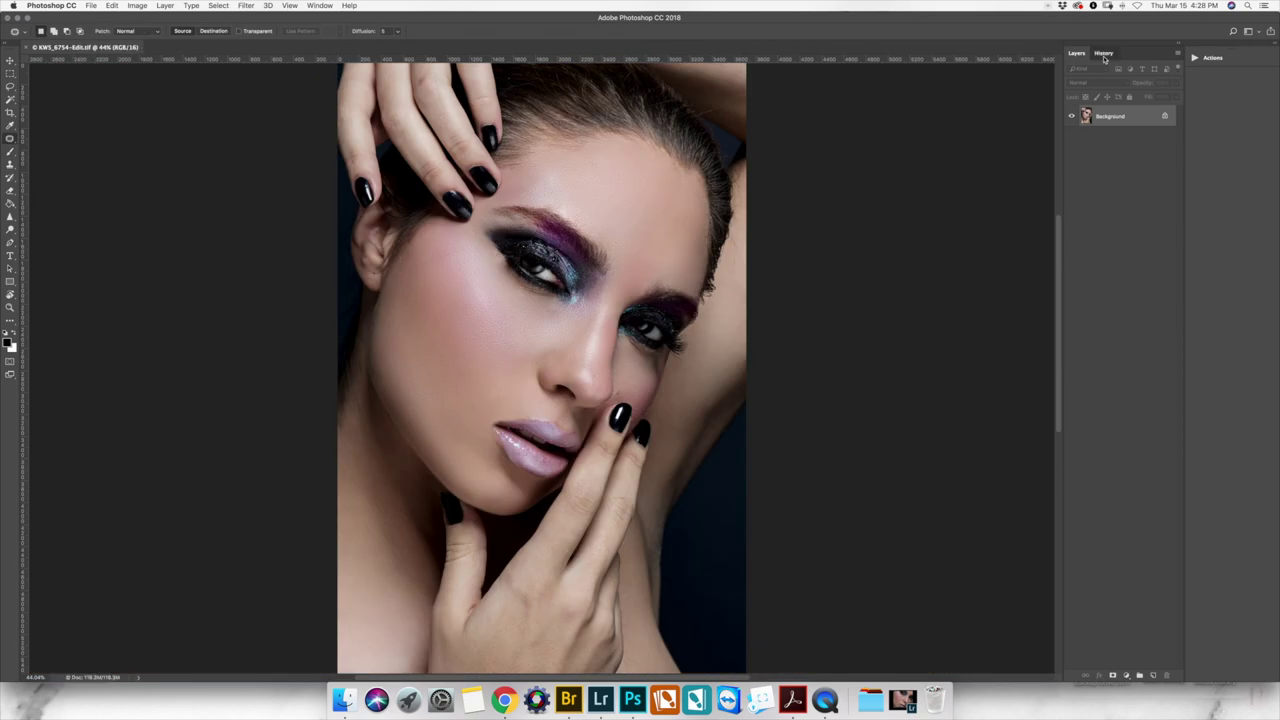
Step: In History, toggle between the original snapshot and final retouched state to compare
left_click(1104, 54)
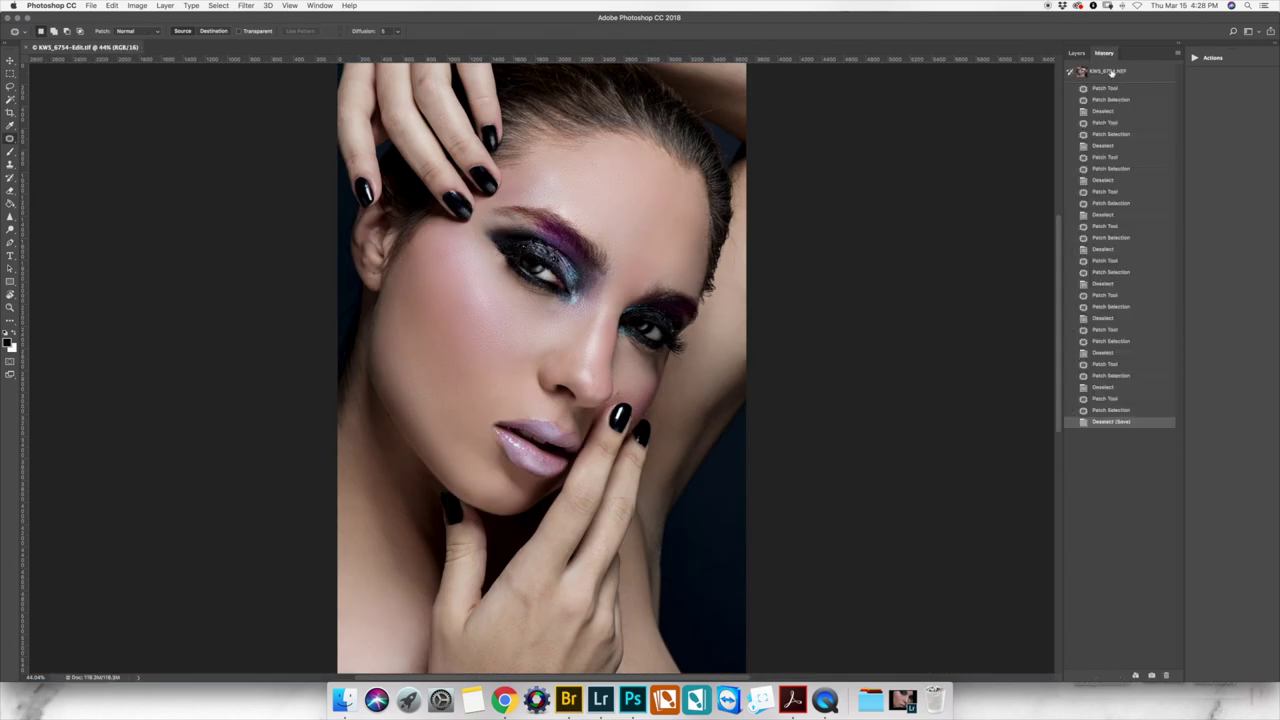
left_click(1112, 72)
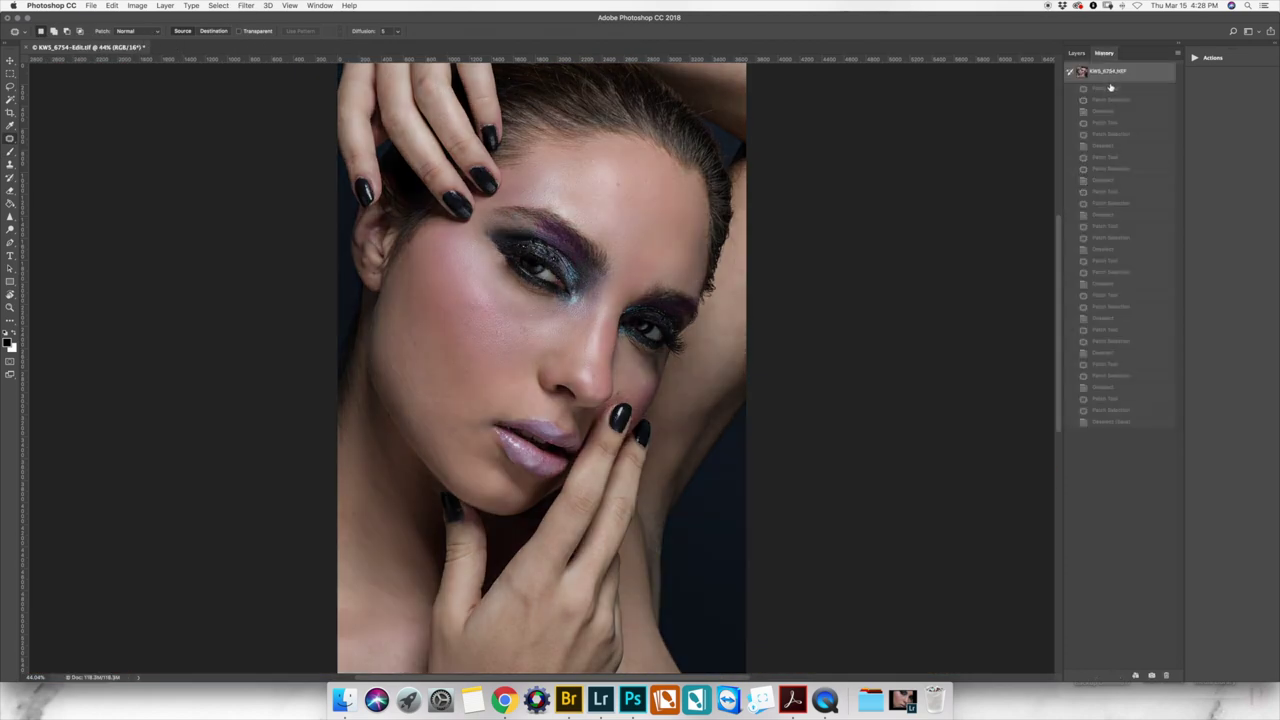
left_click(1113, 423)
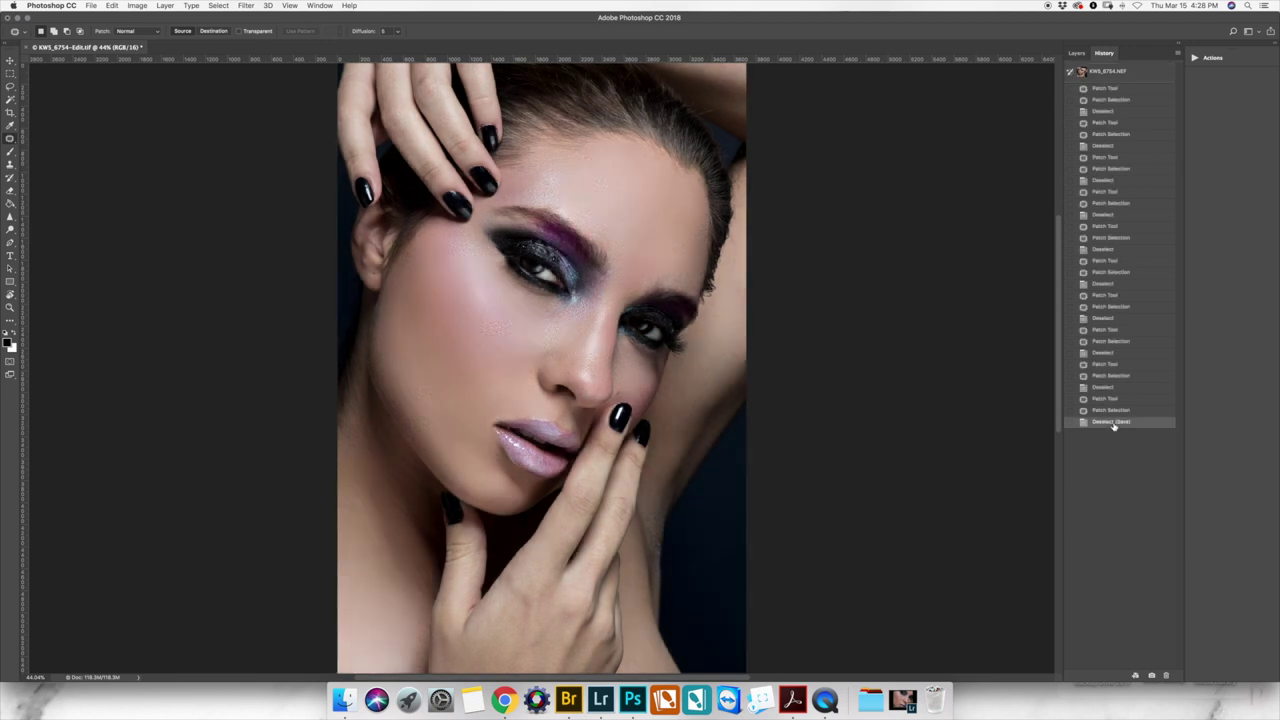
left_click(1121, 71)
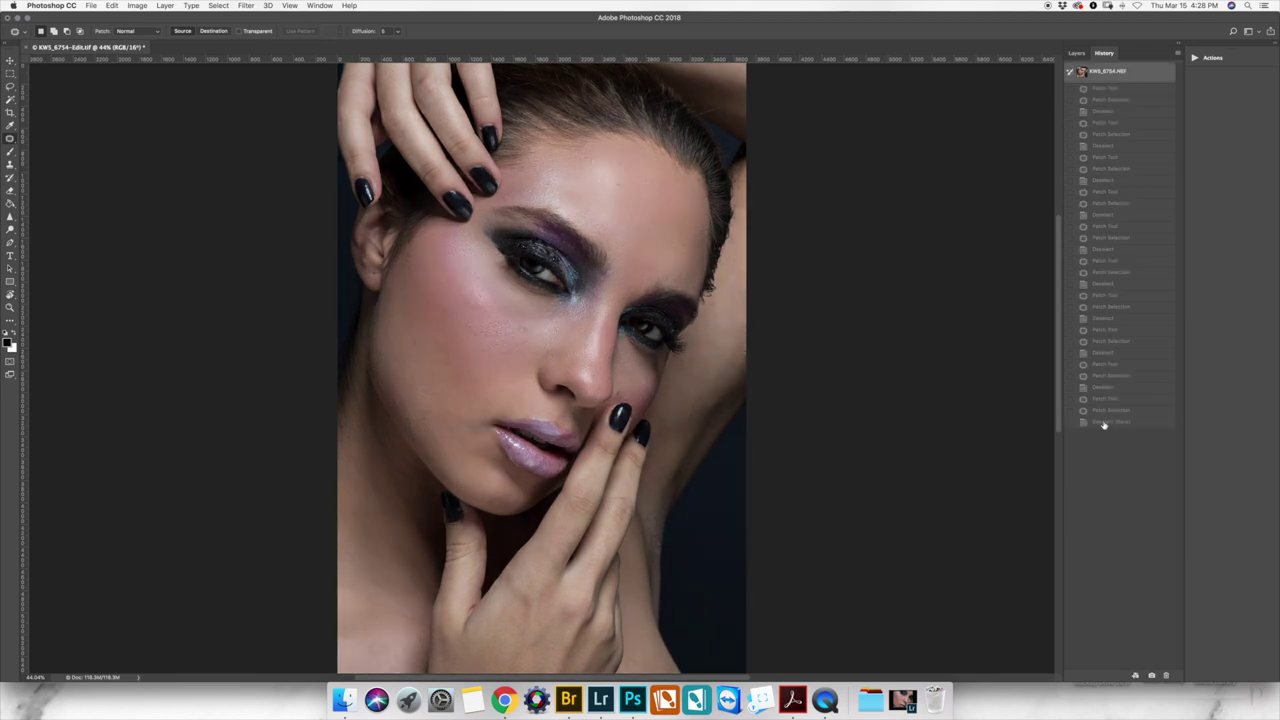
left_click(1104, 423)
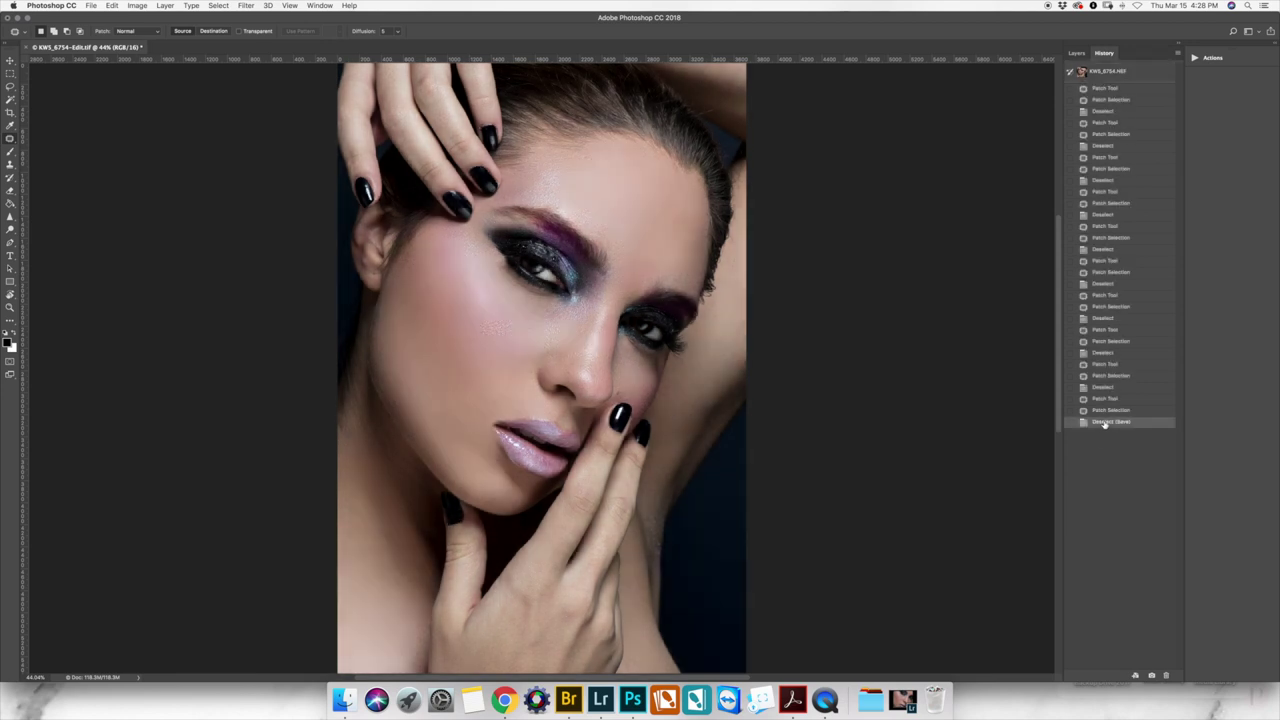
left_click(1121, 72)
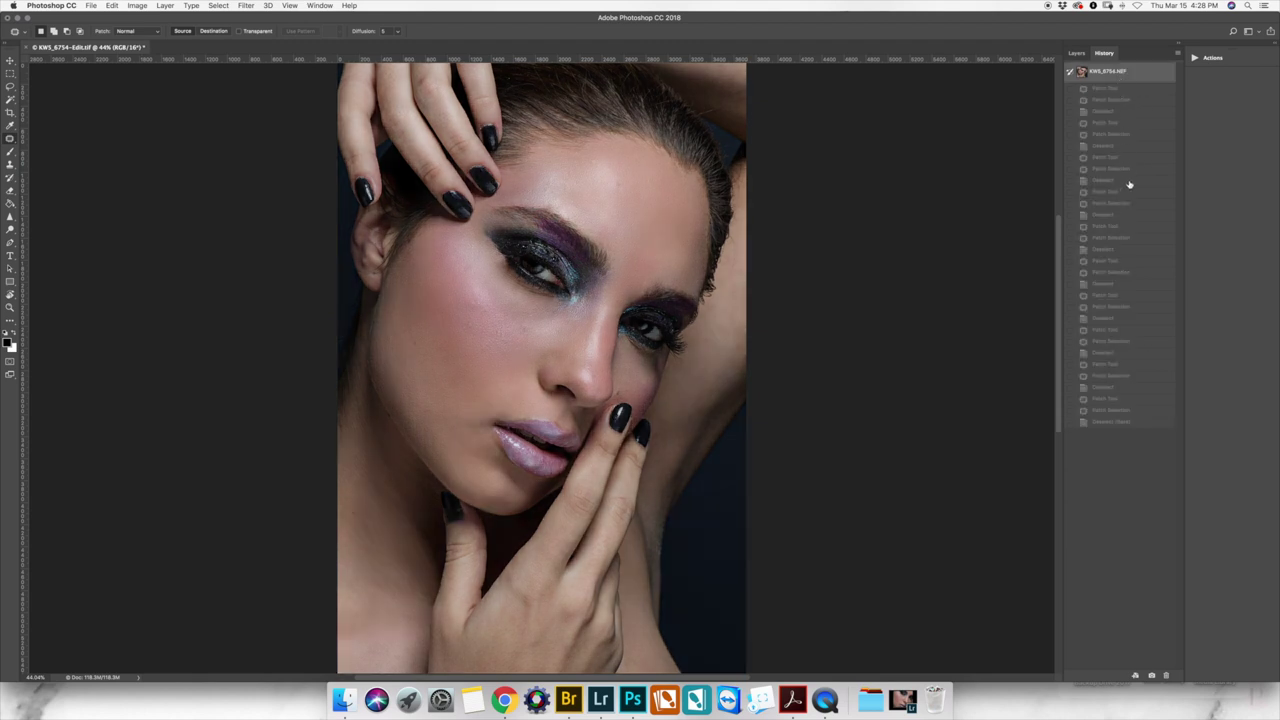
left_click(1108, 423)
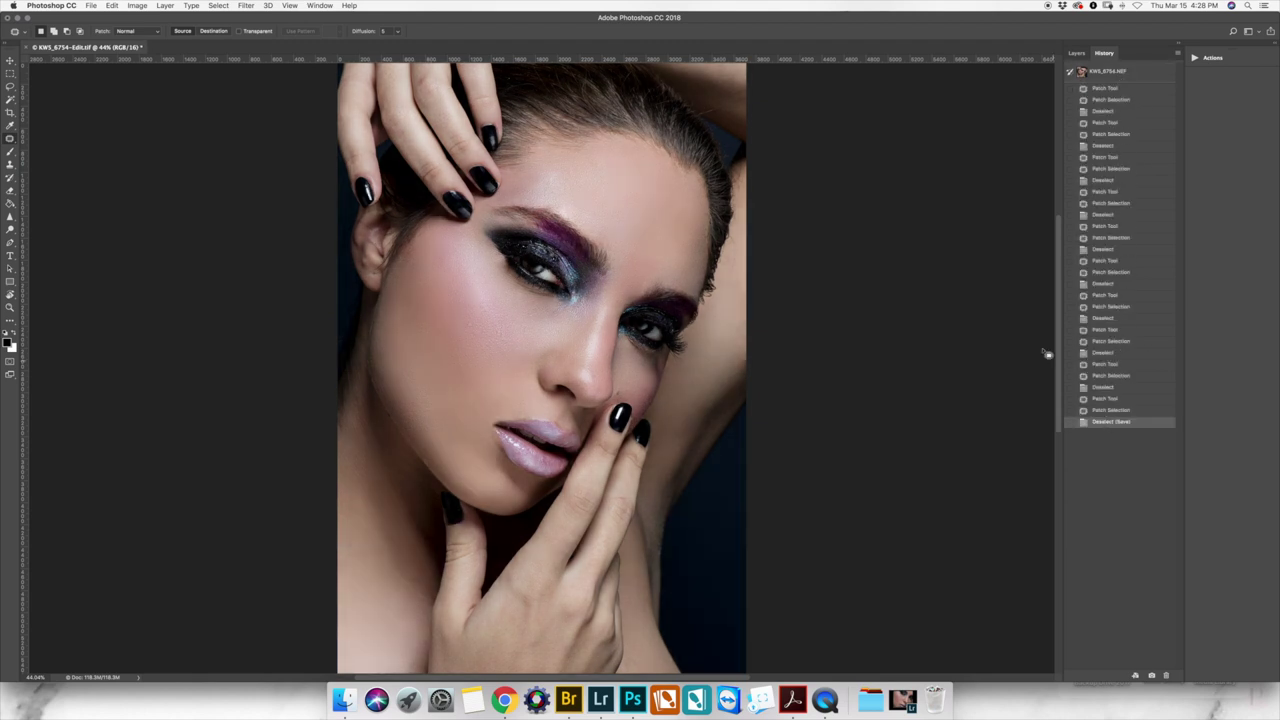
Step: Compare the original and retouched states close up on the face
key("super+equal")
key("super+equal")
key("super+equal")
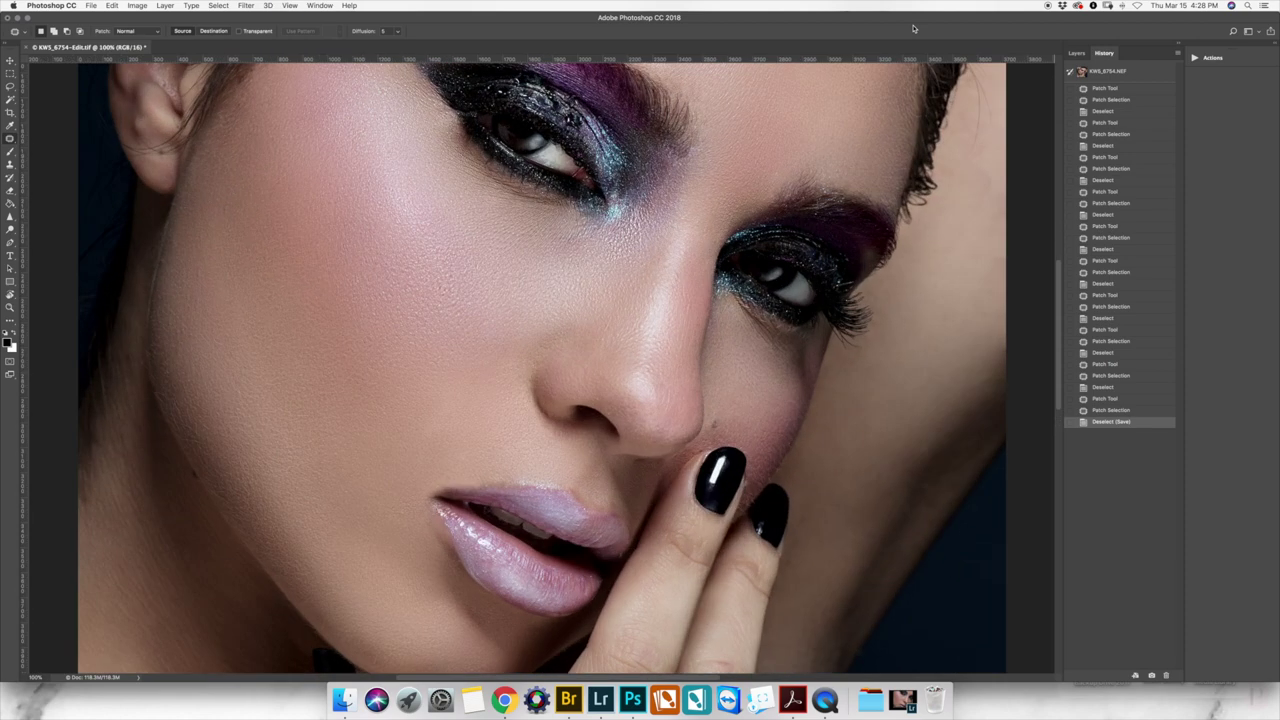
scroll(656, 172, "up", 1)
scroll(656, 172, "up", 1)
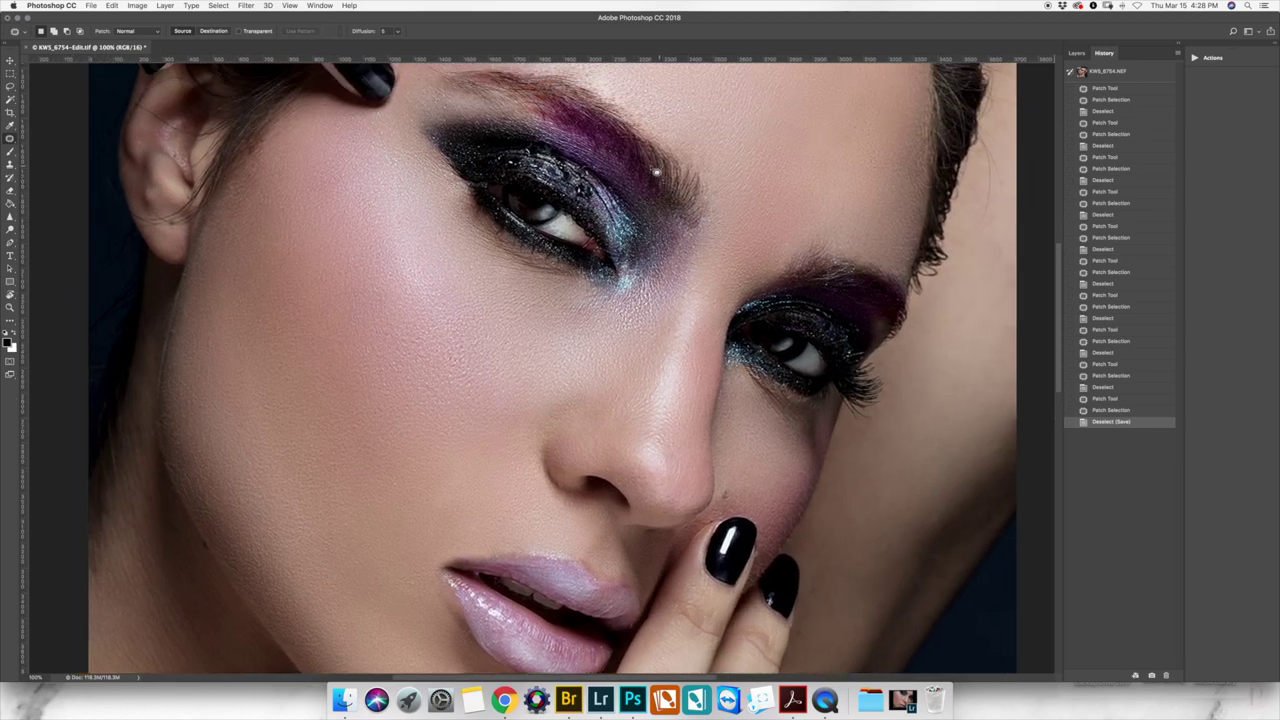
scroll(656, 172, "up", 1)
left_click(1117, 72)
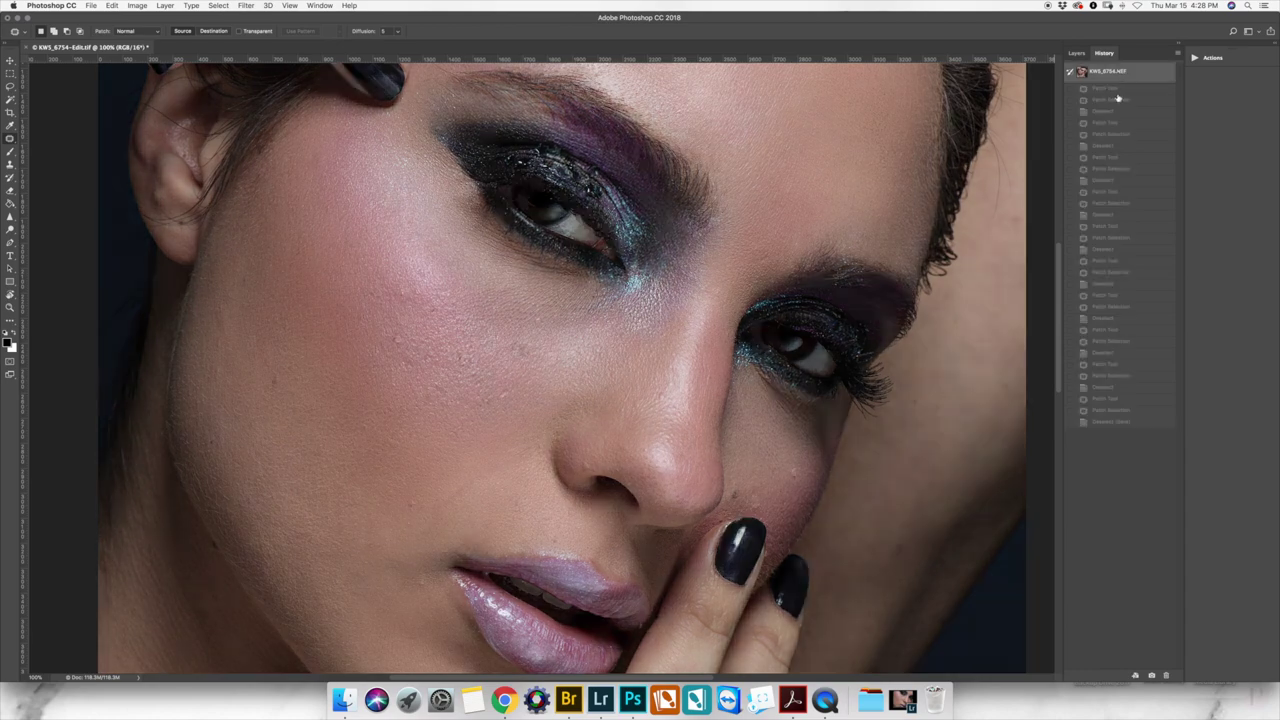
left_click(1108, 423)
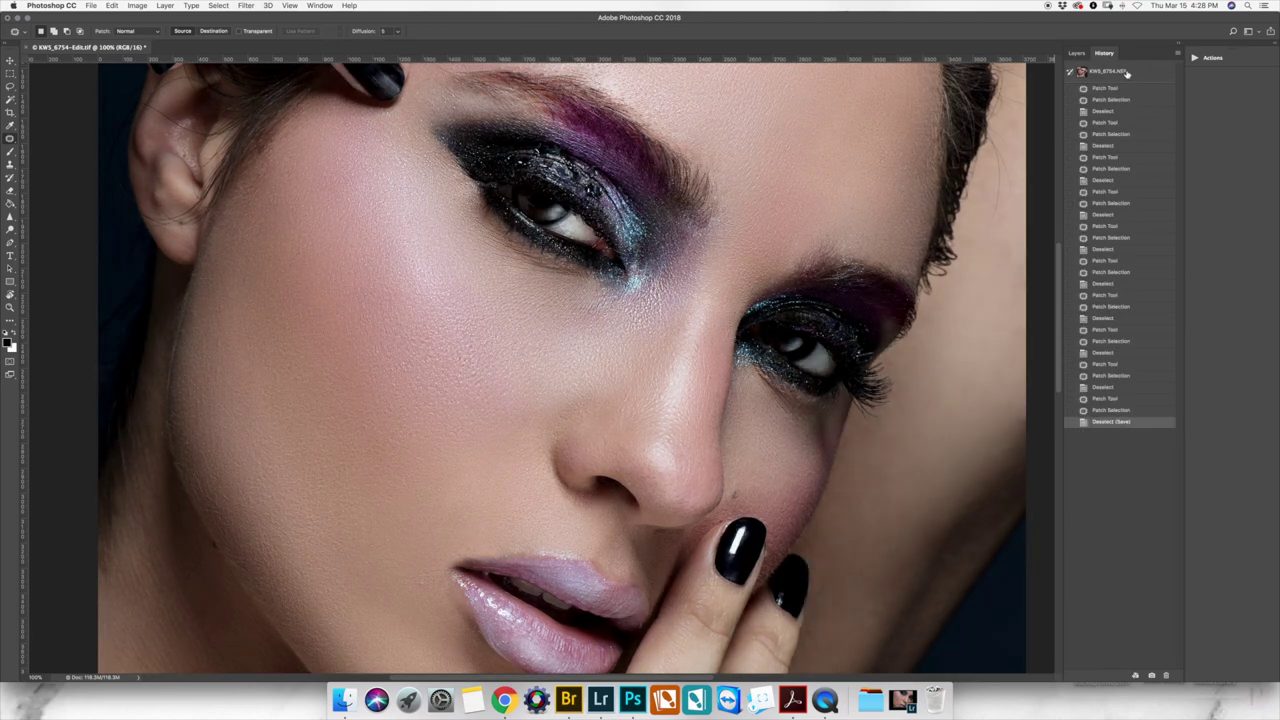
left_click(1133, 72)
left_click(1116, 423)
key("super+0")
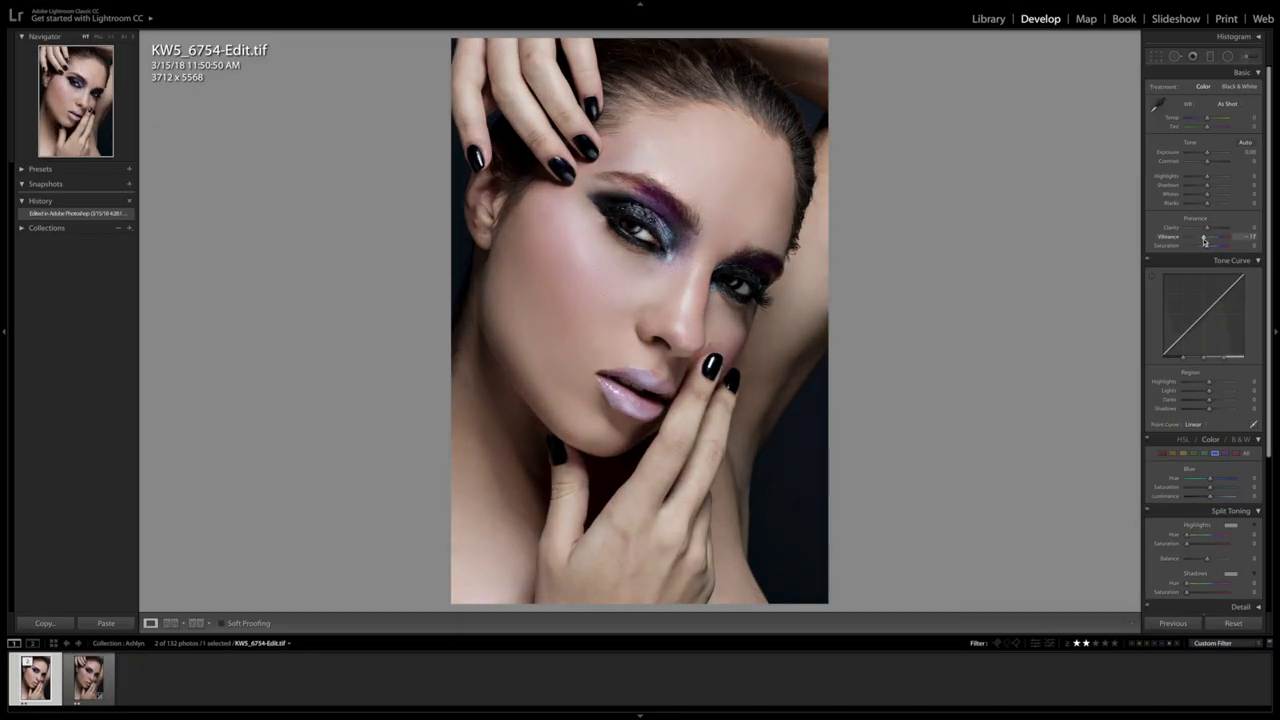
Step: Set Vibrance +15, Saturation +11 and Orange saturation -13, then compare before and after
left_click_drag(1204, 240, 1210, 245)
left_click(1174, 454)
left_click_drag(1209, 490, 1206, 488)
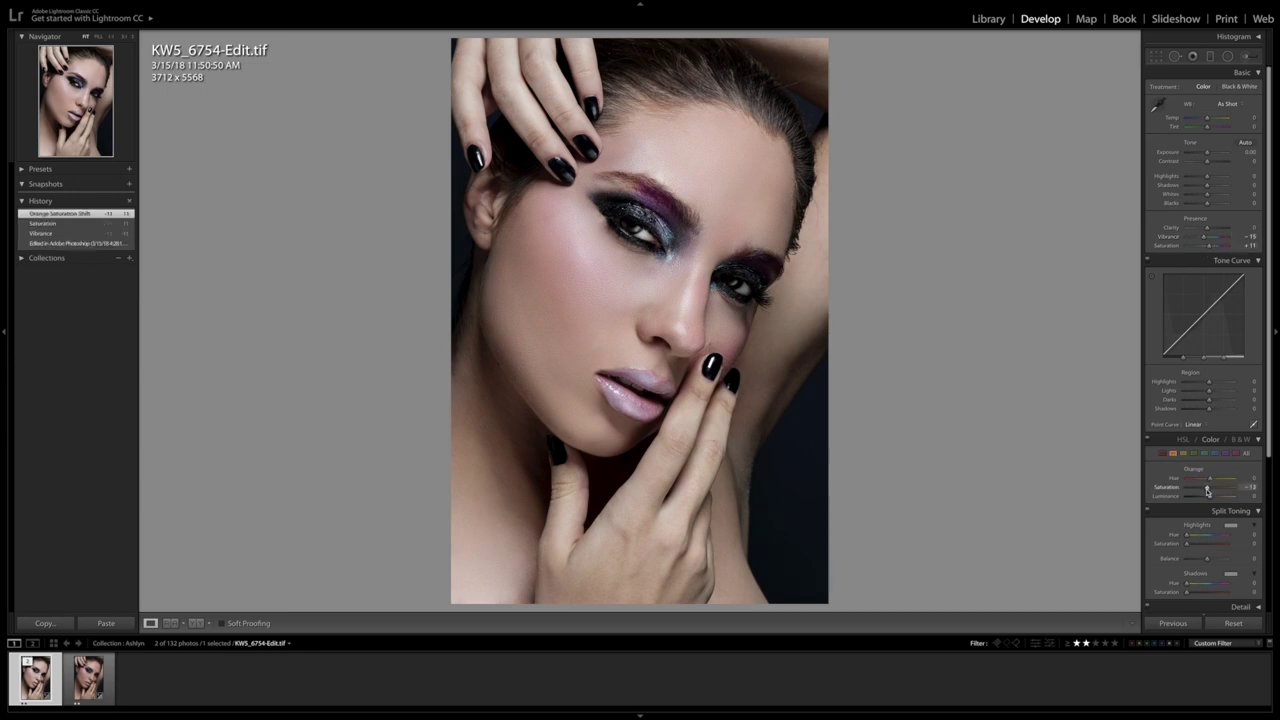
key("backslash")
key("backslash")
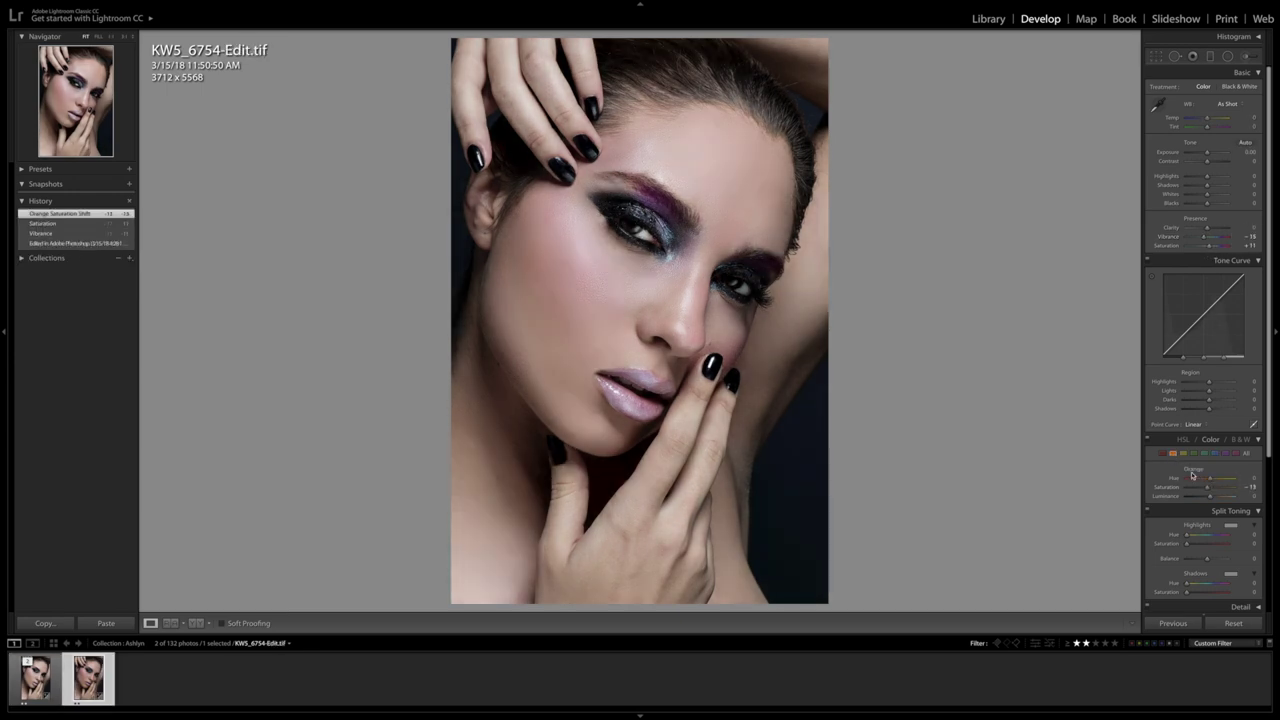
key("backslash")
key("backslash")
Step: Zoom to 1:1 on the eye and compare the edited TIFF with the original NEF
left_click(645, 205)
key("Right")
key("Left")
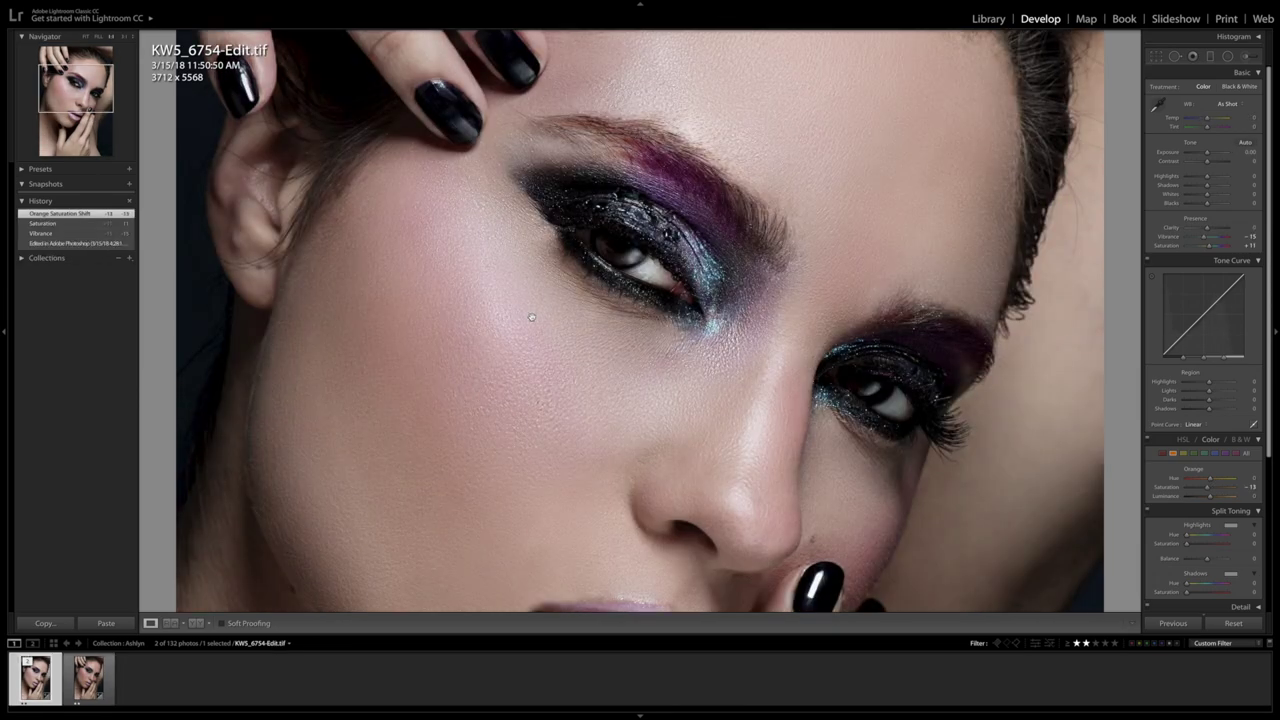
left_click(610, 261)
key("Right")
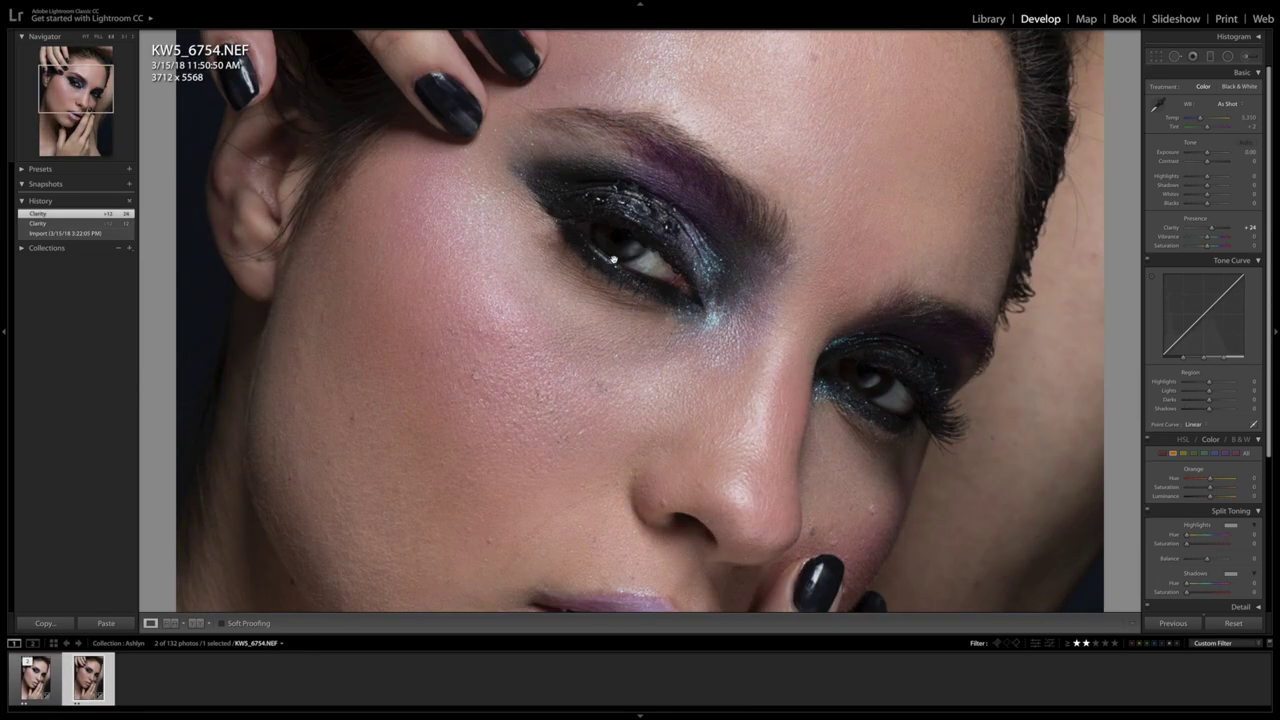